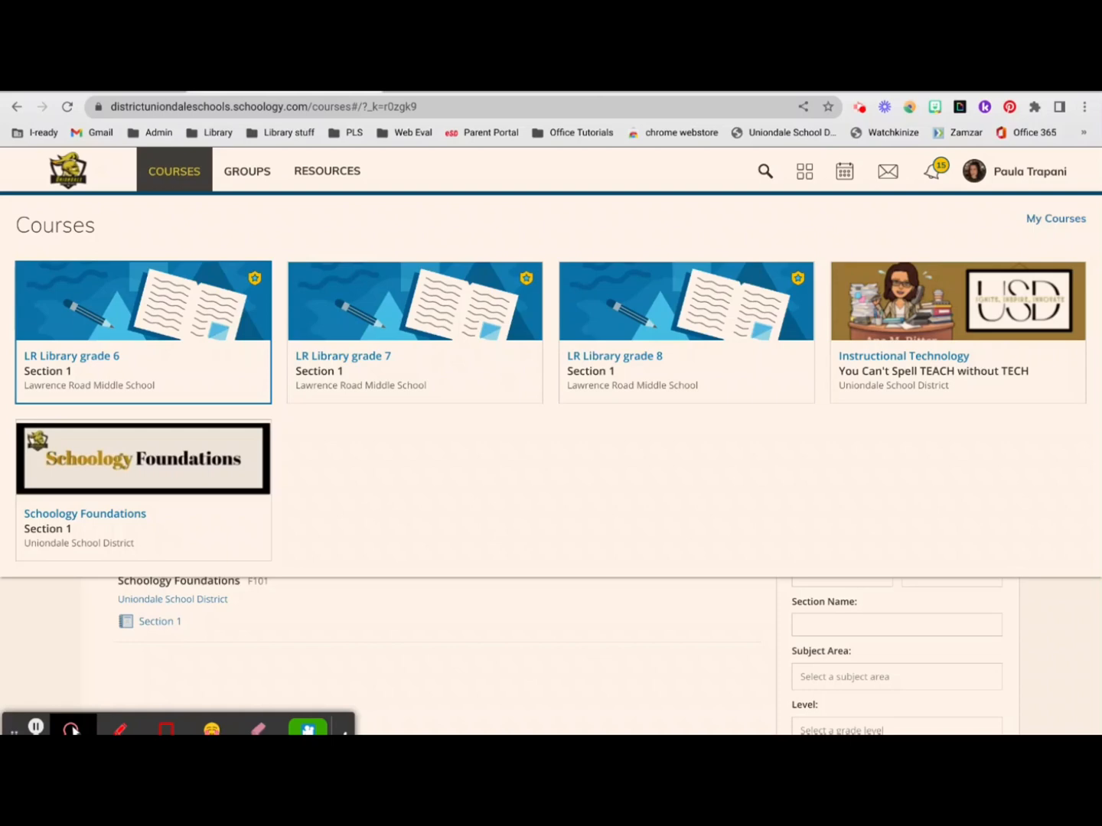
Step: Open a new blank Google Slides presentation in a new browser tab via slides.new and dismiss the theme choices
{"action": "left_click", "coordinate": [73, 732]}
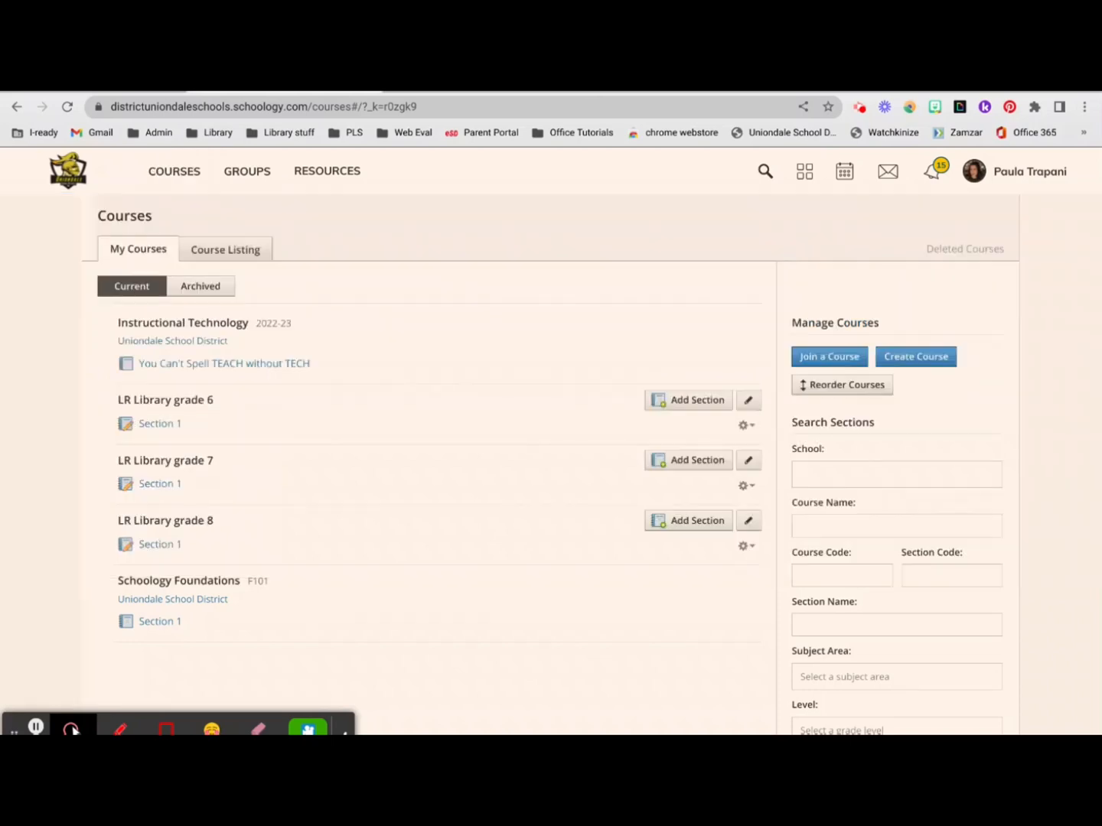
{"action": "key", "text": "ctrl+t"}
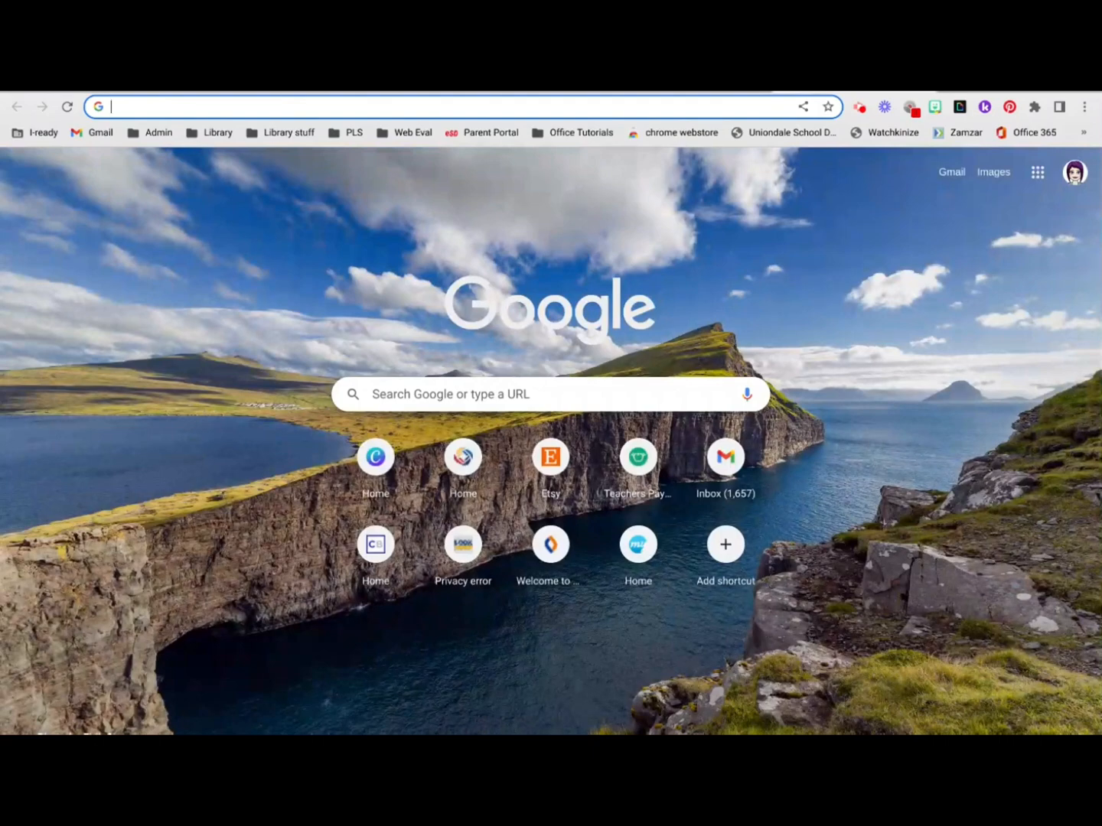
{"action": "type", "text": "slides.new"}
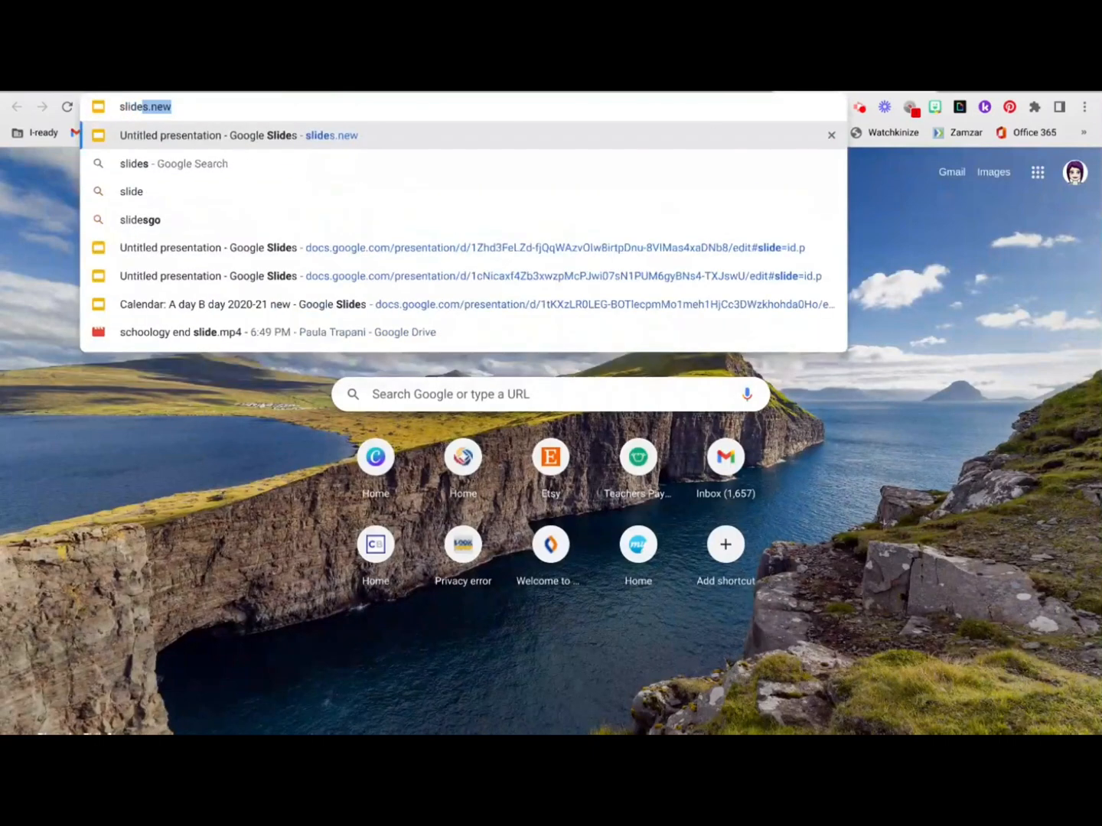
{"action": "key", "text": "Return"}
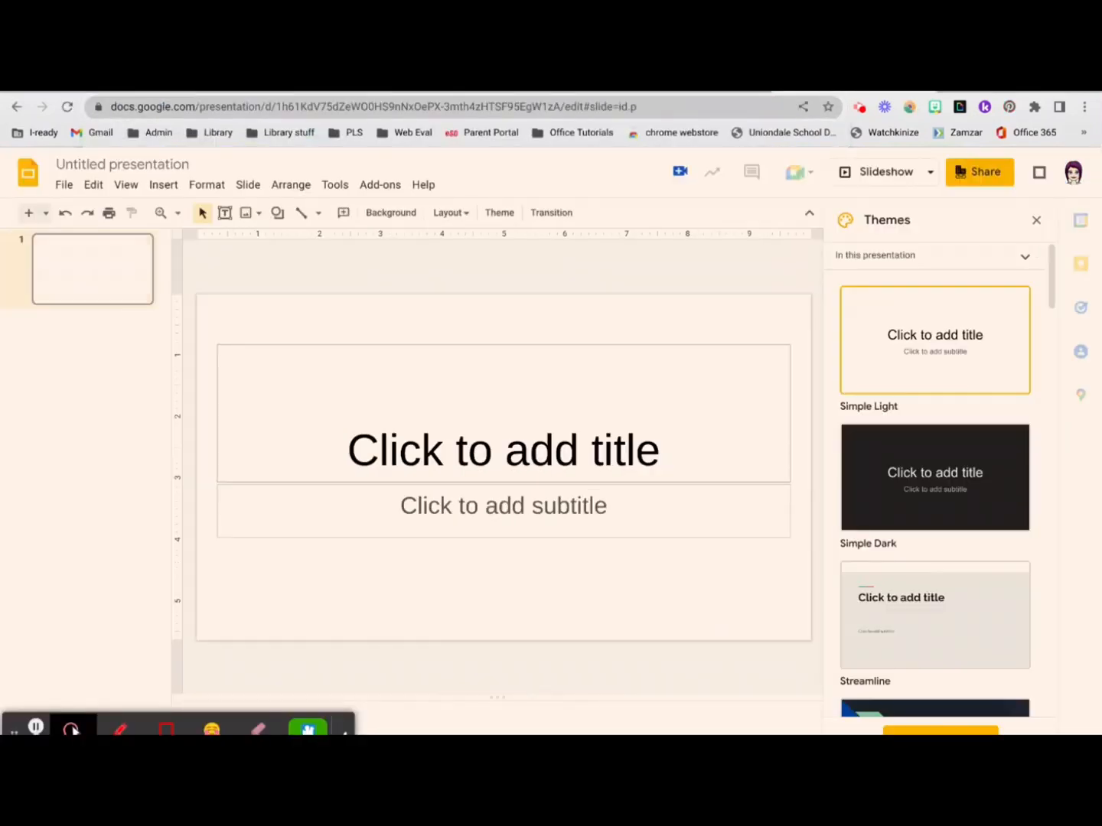
{"action": "left_click", "coordinate": [1037, 220]}
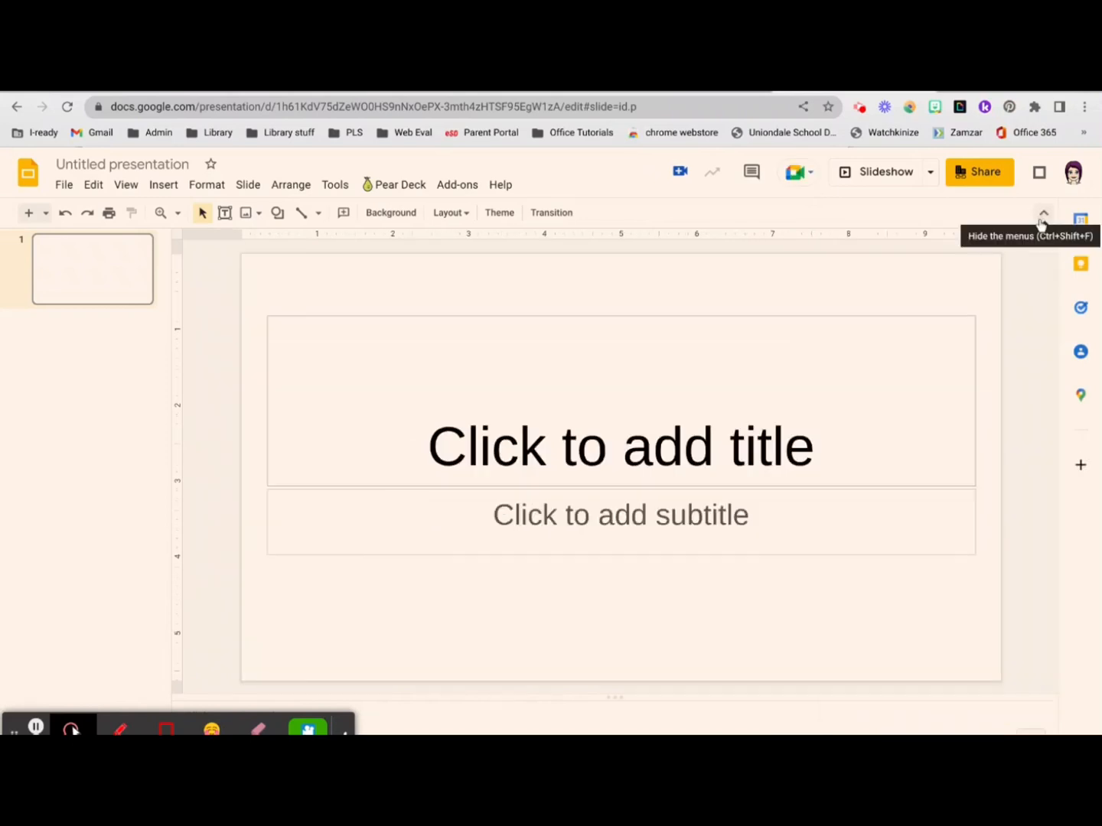
Step: Set the presentation's page size to a custom 10 × 2.8 inches
{"action": "left_click", "coordinate": [63, 187]}
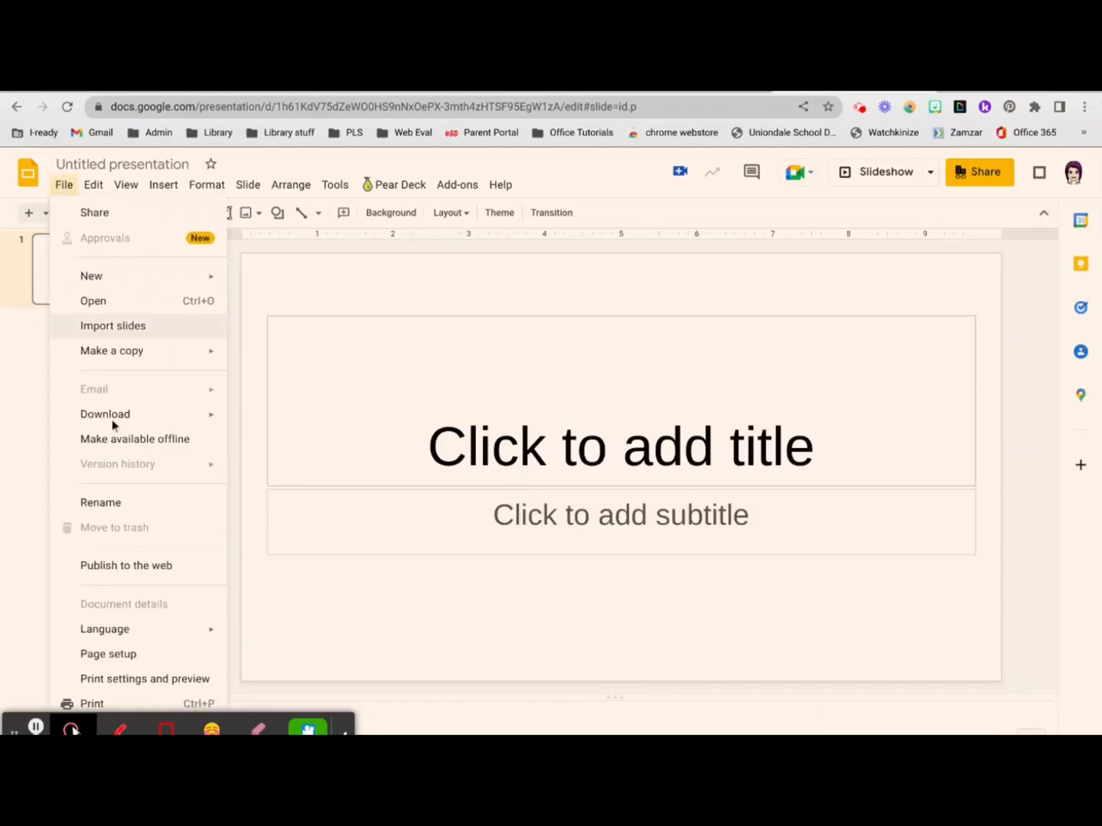
{"action": "left_click", "coordinate": [111, 656]}
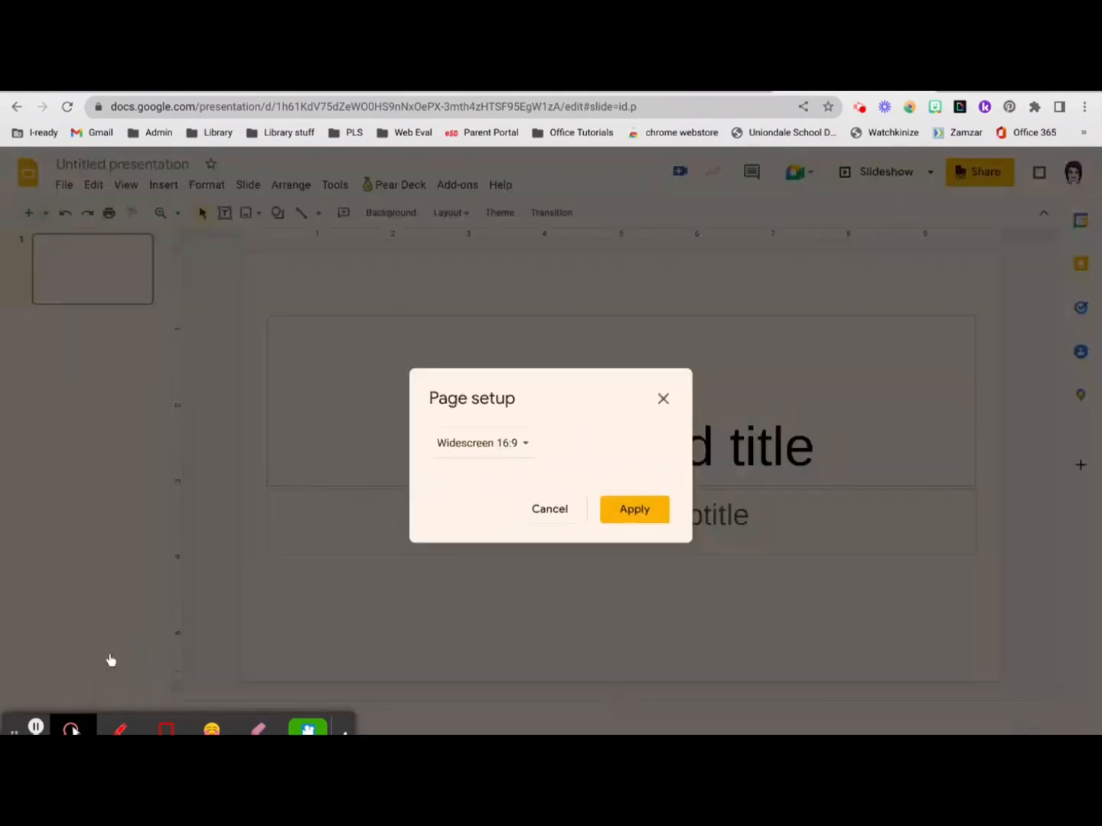
{"action": "left_click", "coordinate": [462, 447]}
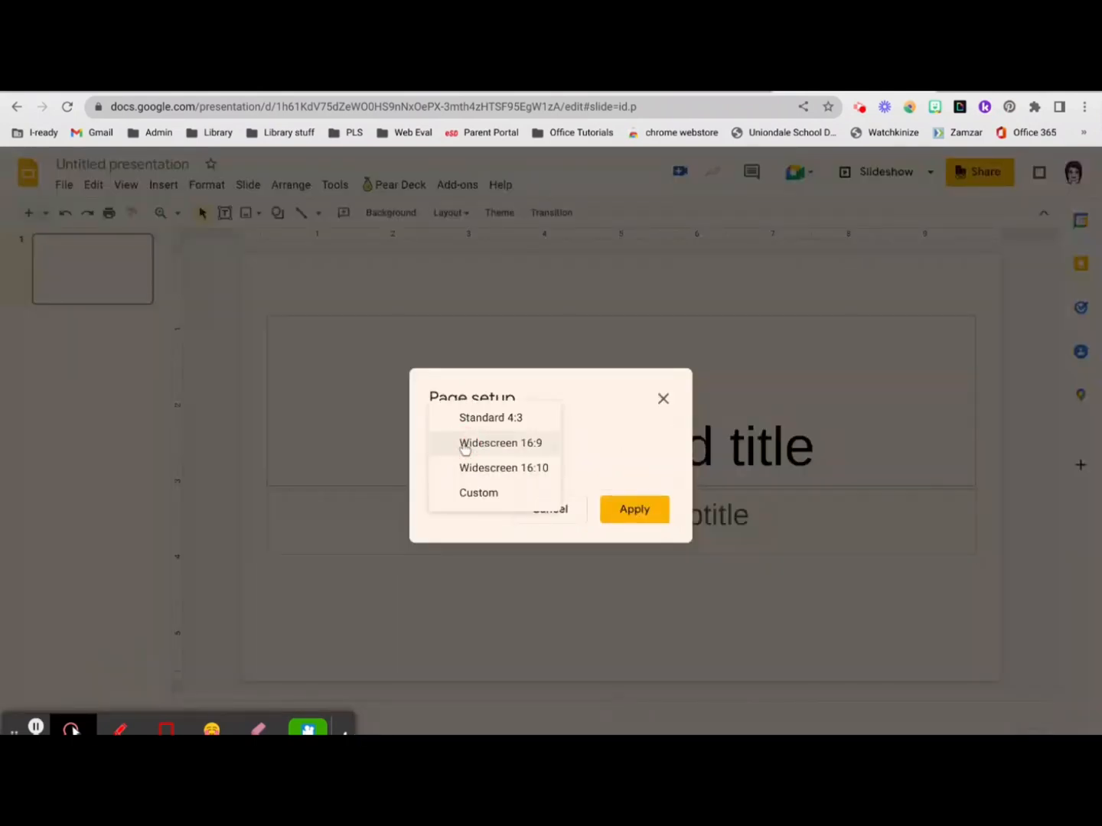
{"action": "left_click", "coordinate": [479, 492]}
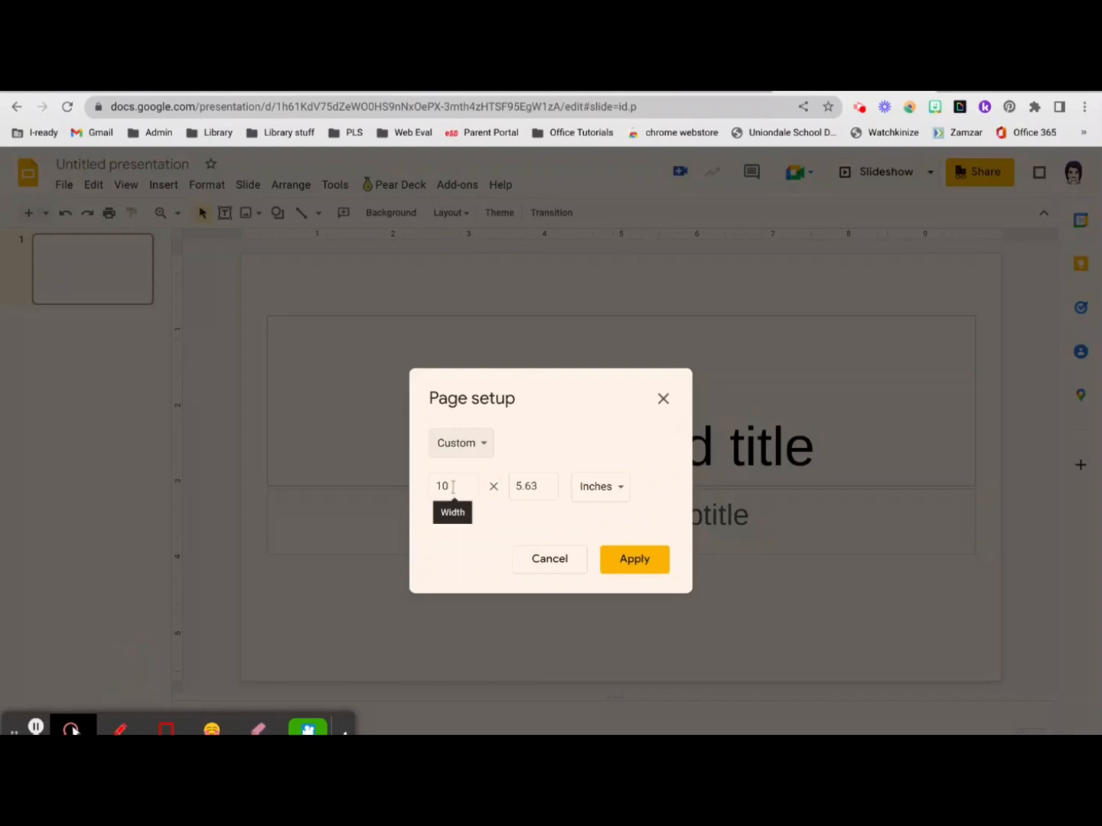
{"action": "left_click", "coordinate": [539, 484]}
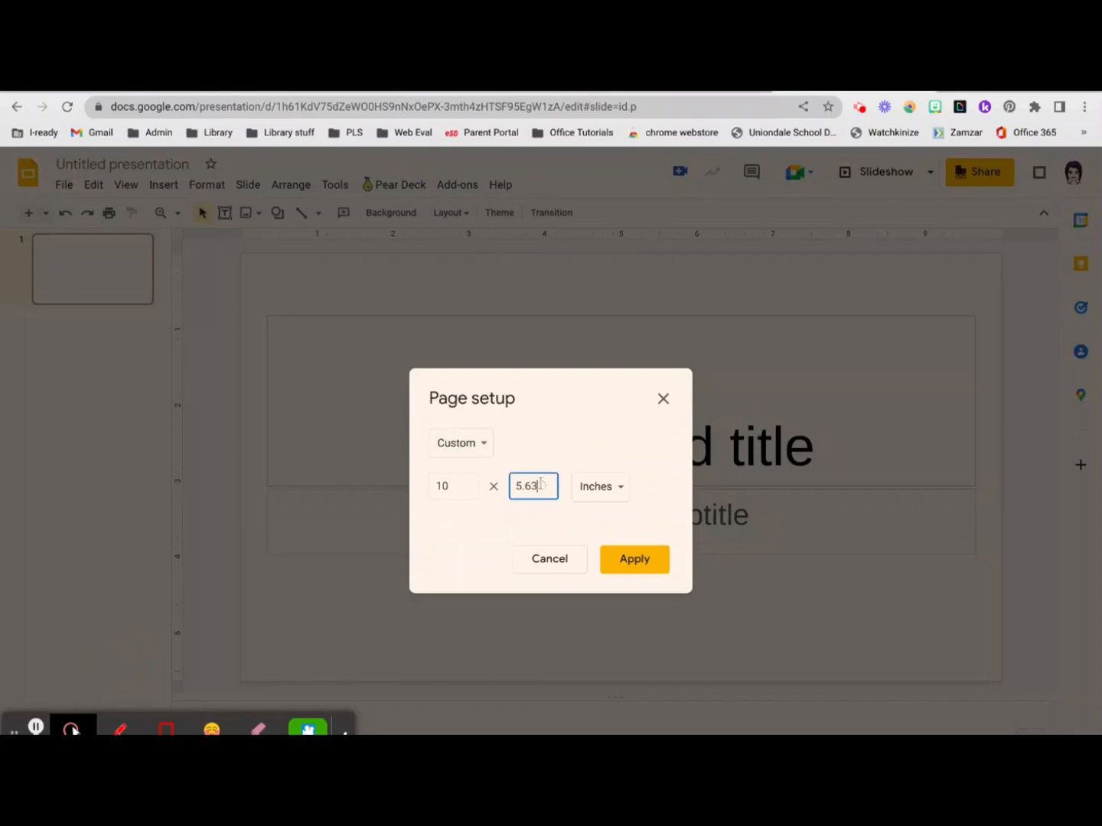
{"action": "key", "text": "BackSpace"}
{"action": "key", "text": "BackSpace"}
{"action": "key", "text": "BackSpace"}
{"action": "key", "text": "BackSpace"}
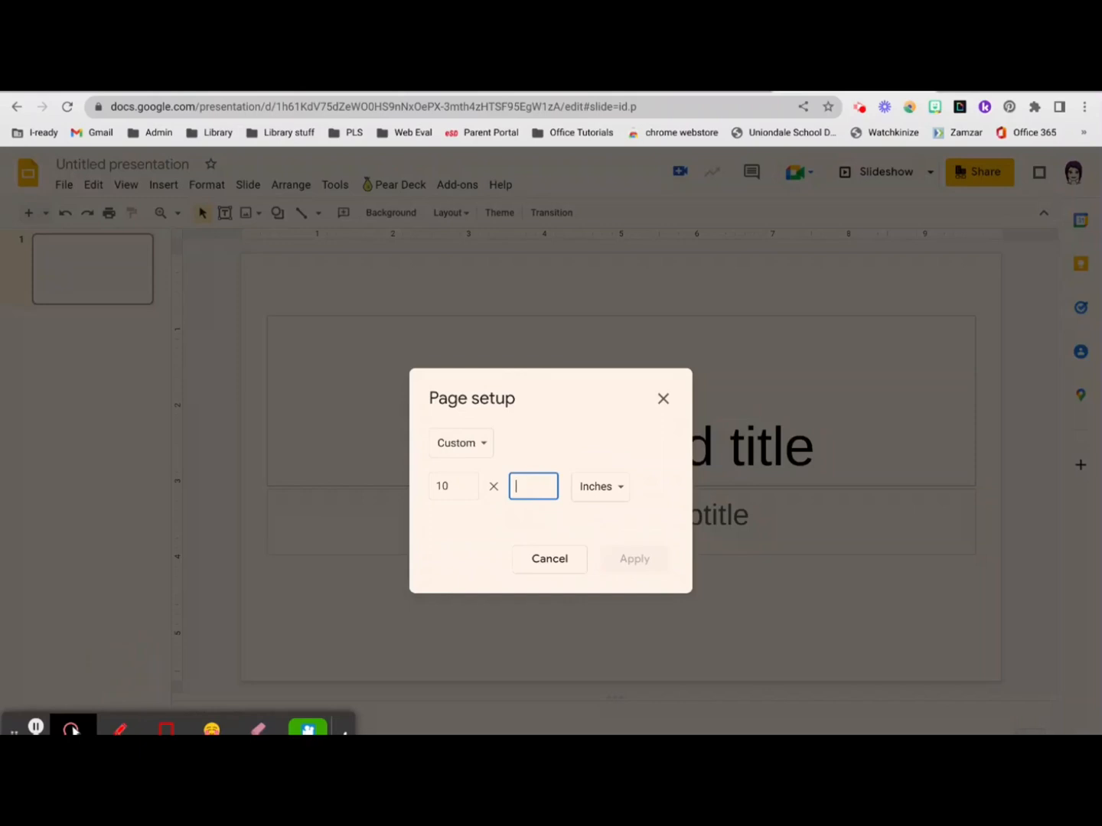
{"action": "type", "text": "2"}
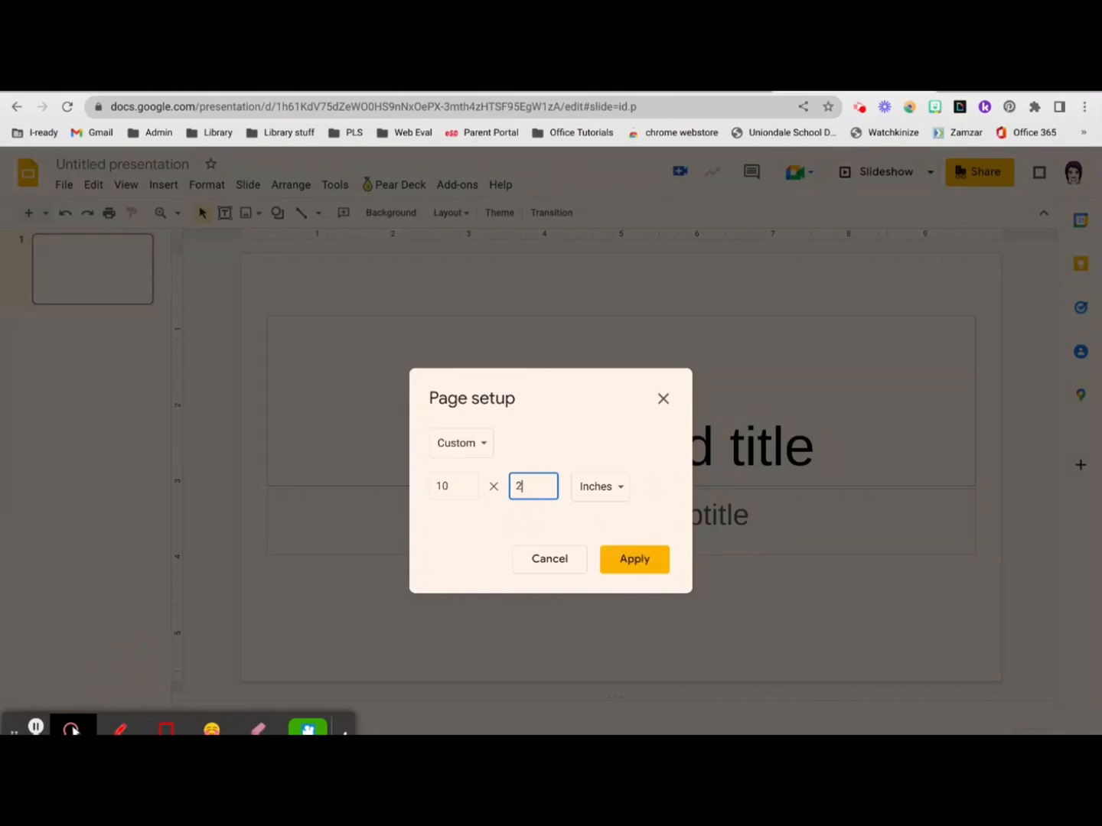
{"action": "type", "text": ".8"}
{"action": "left_click", "coordinate": [634, 565]}
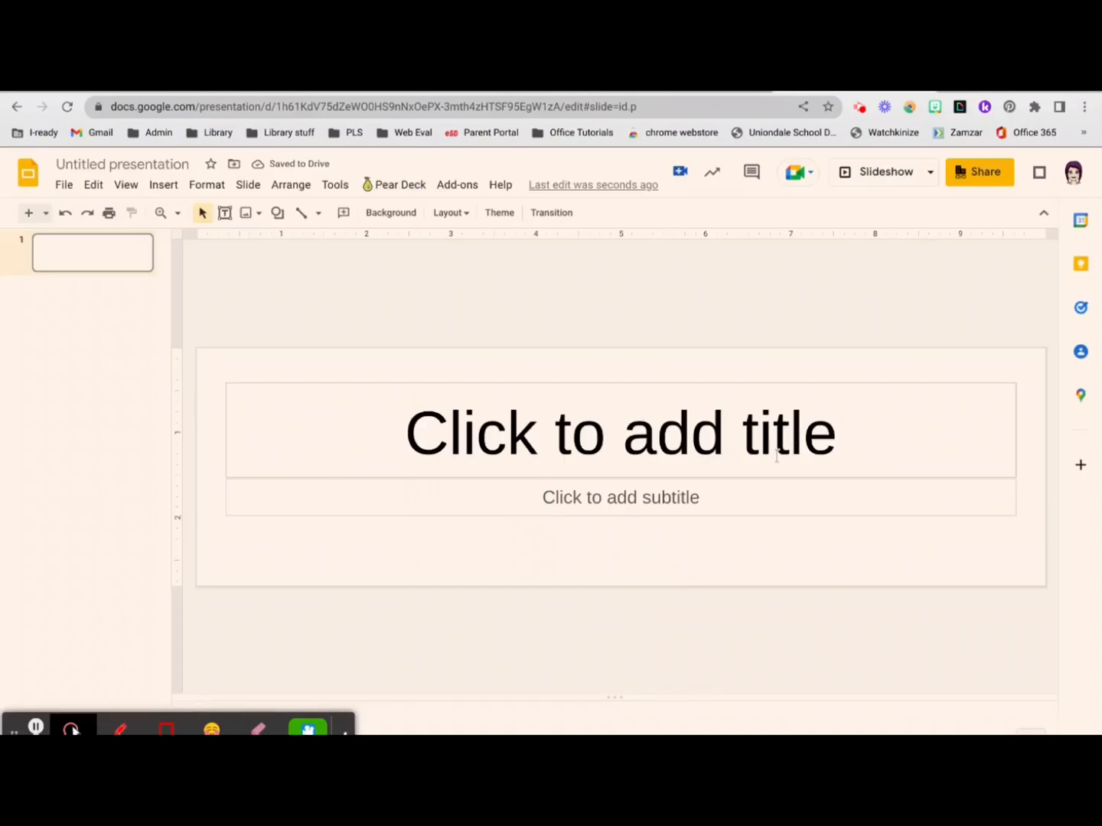
Step: Delete the subtitle placeholder and set the slide background to solid magenta
{"action": "left_click", "coordinate": [485, 519]}
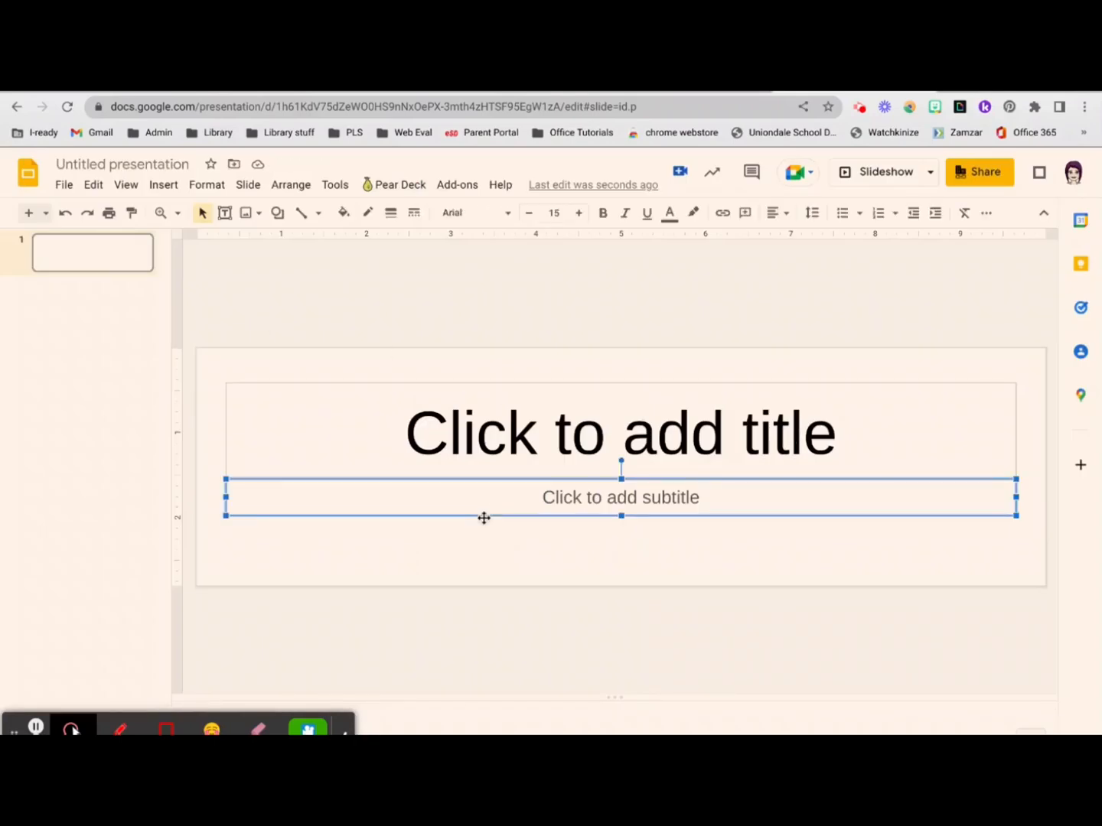
{"action": "key", "text": "Delete"}
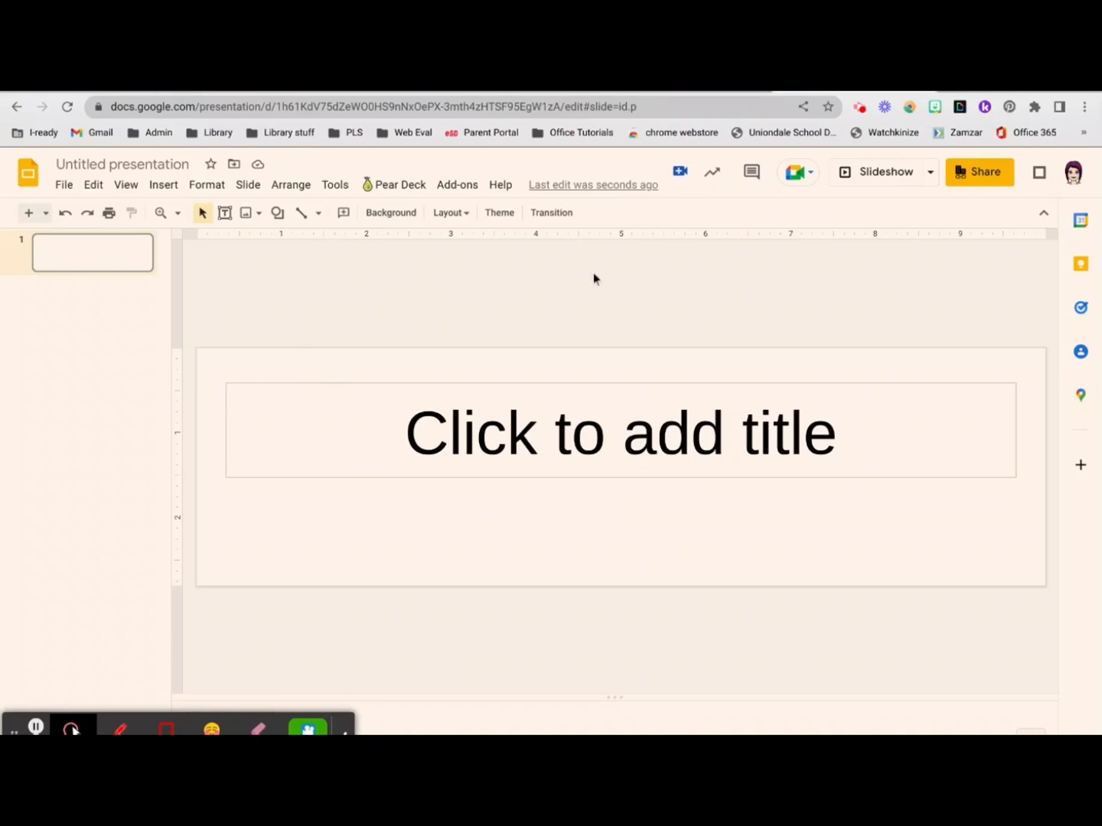
{"action": "left_click", "coordinate": [395, 215]}
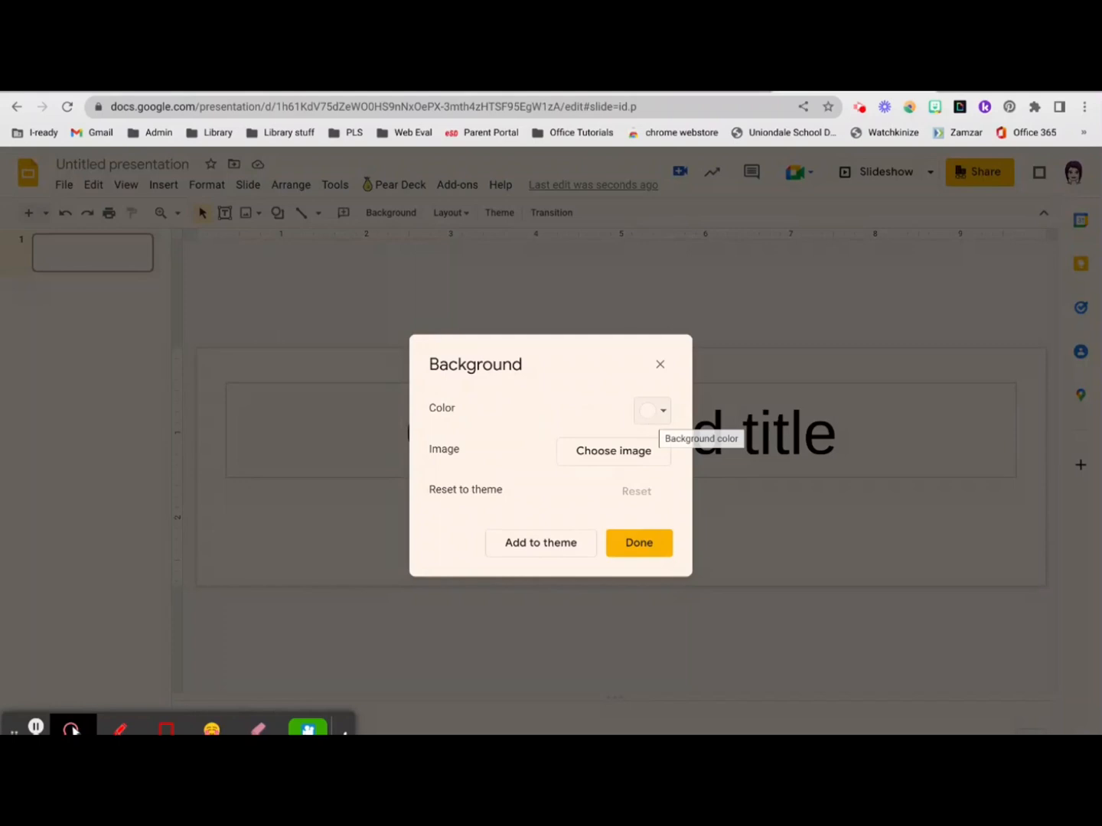
{"action": "left_click", "coordinate": [652, 410]}
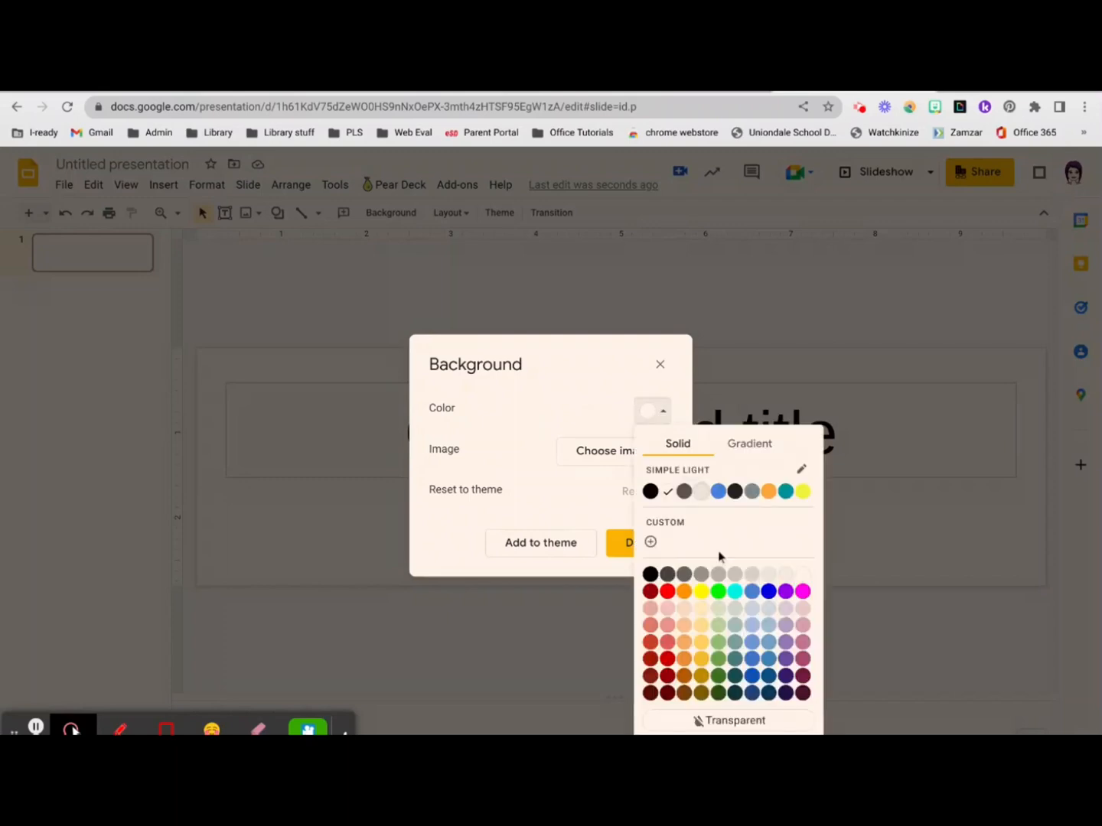
{"action": "left_click", "coordinate": [802, 592]}
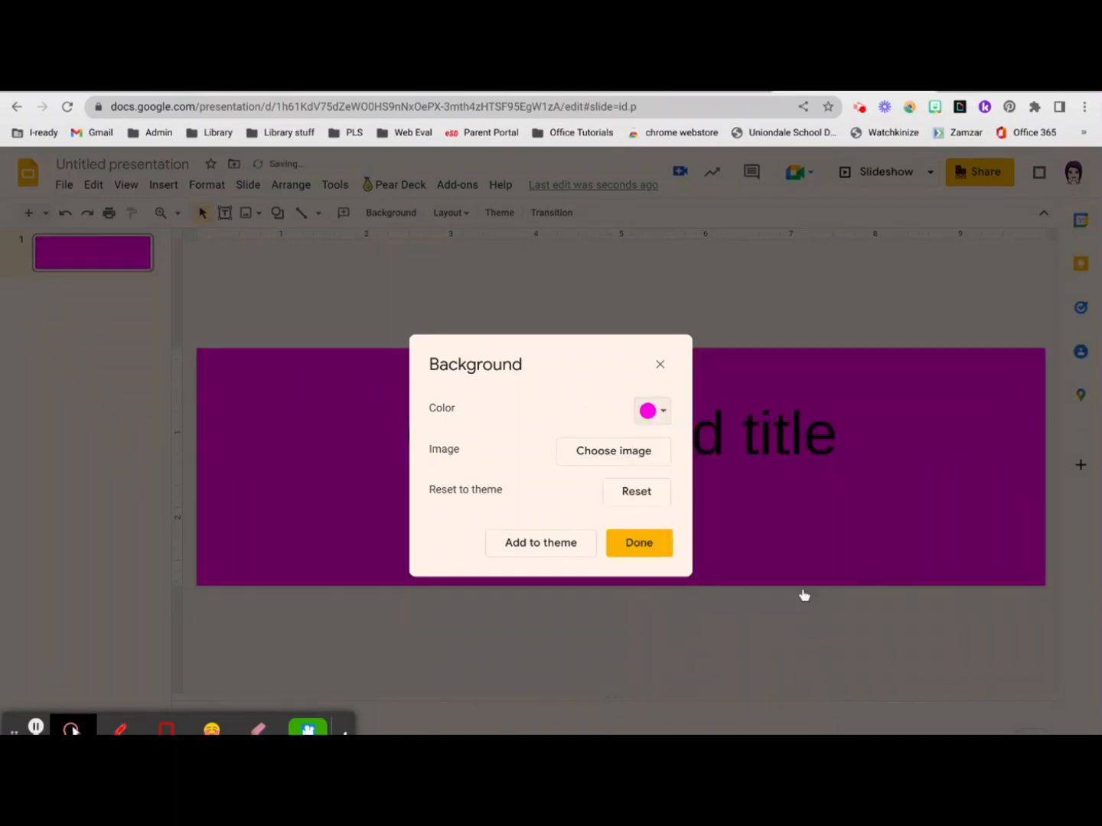
{"action": "left_click", "coordinate": [644, 543]}
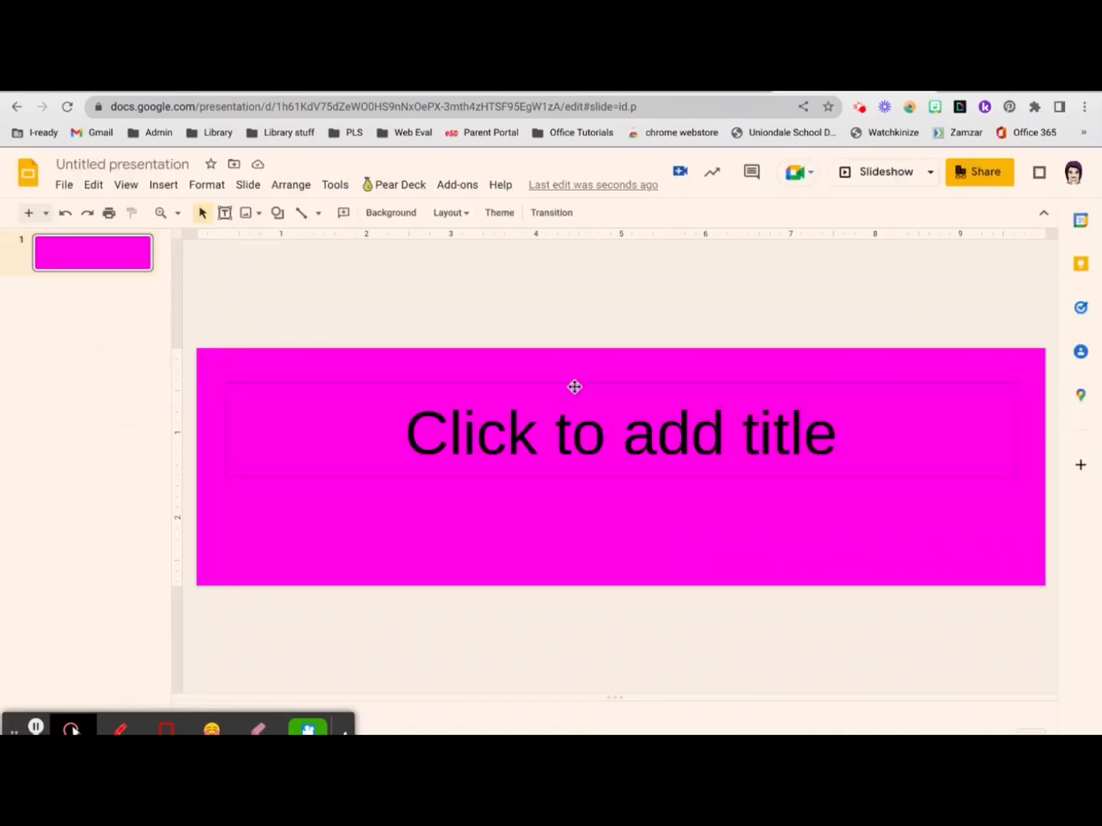
Step: Fill the title placeholder with the teacher's surname followed by "Library 6"
{"action": "left_click", "coordinate": [588, 442]}
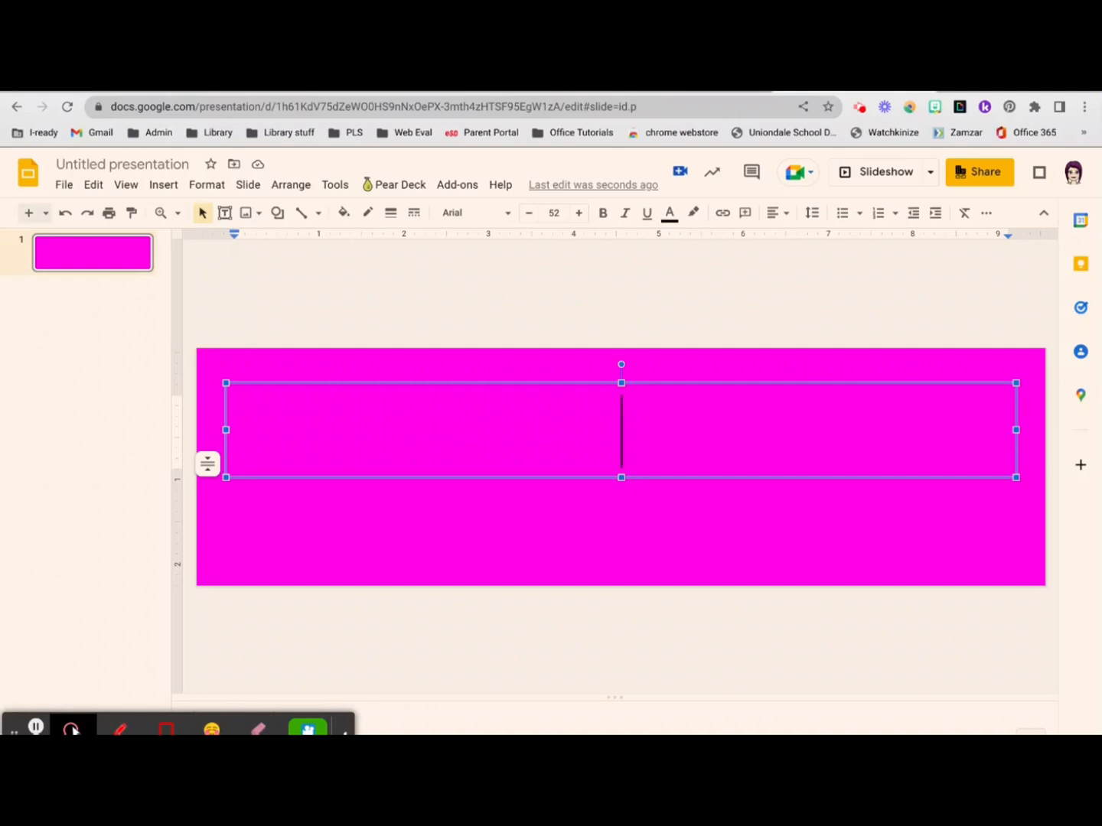
{"action": "type", "text": "Traap"}
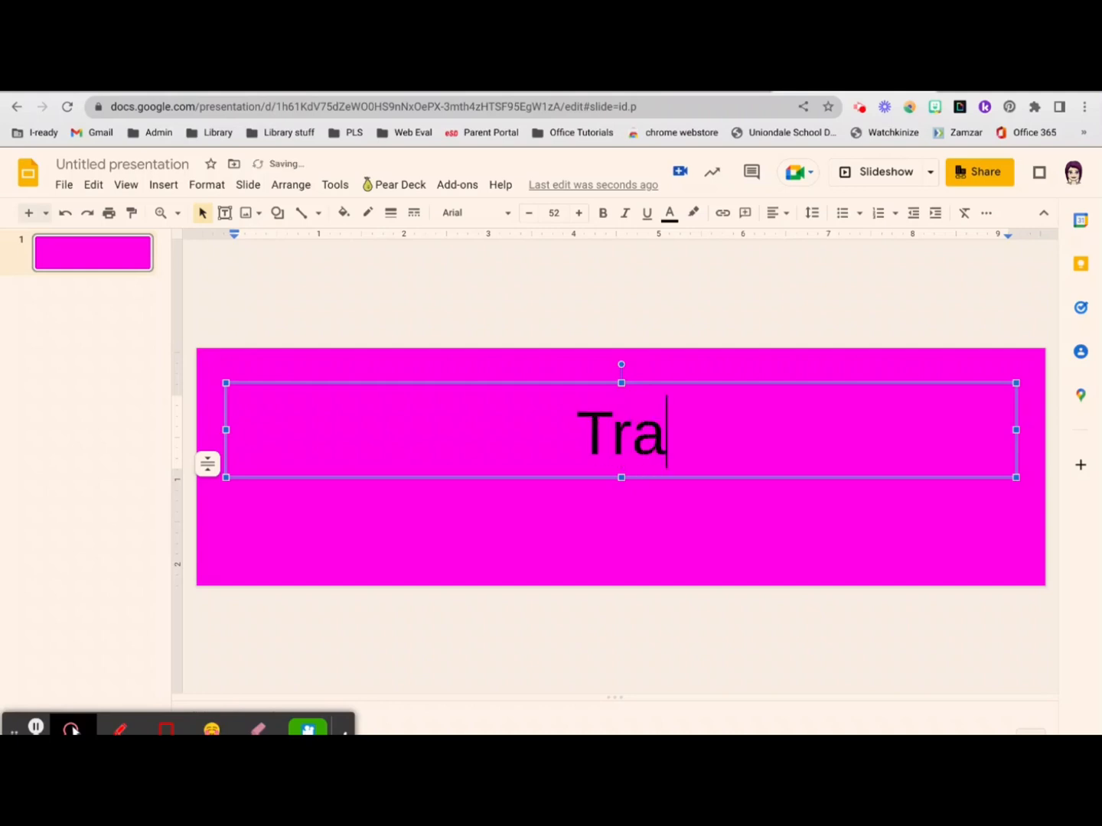
{"action": "key", "text": "BackSpace"}
{"action": "key", "text": "BackSpace"}
{"action": "type", "text": "pani "}
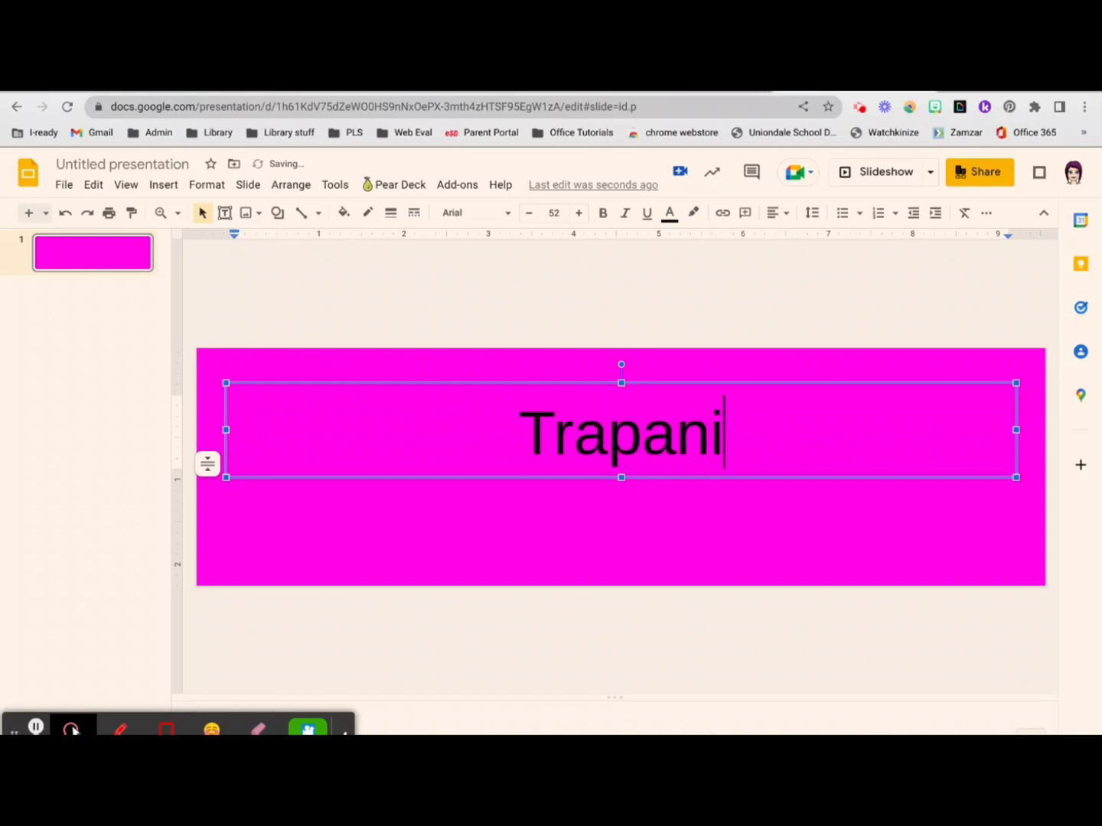
{"action": "type", "text": "Lib"}
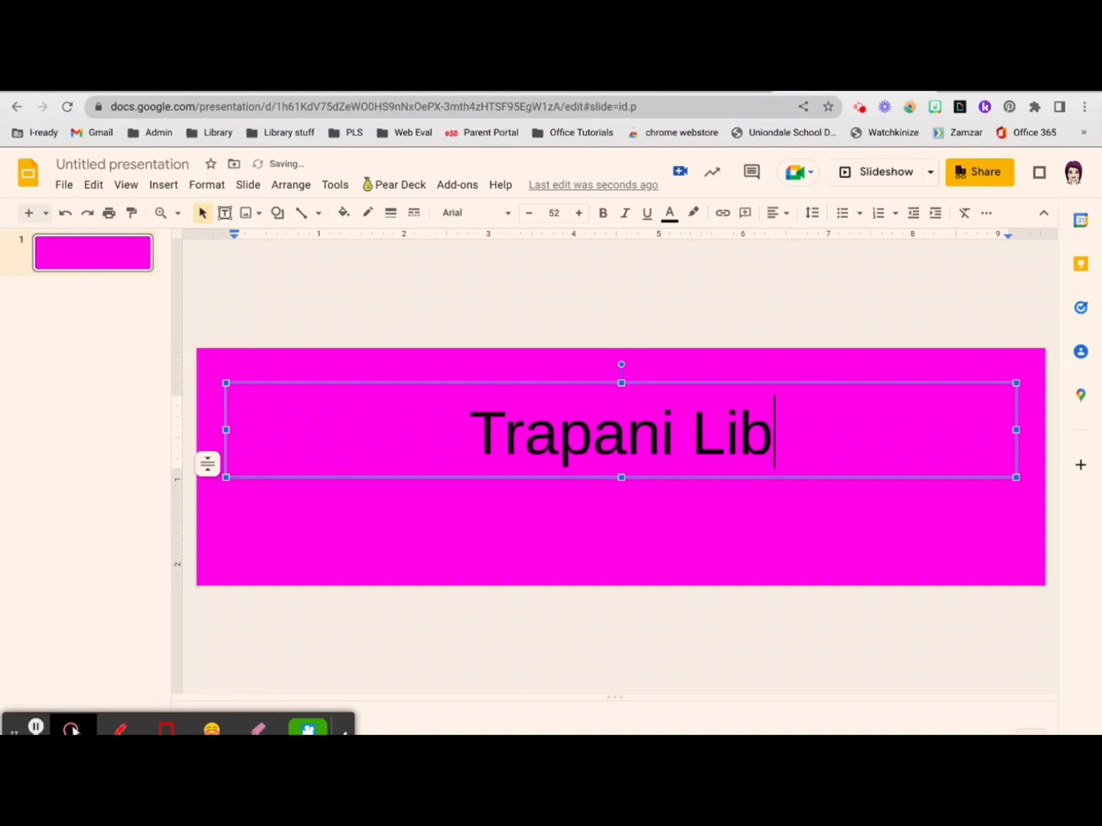
{"action": "type", "text": "rary"}
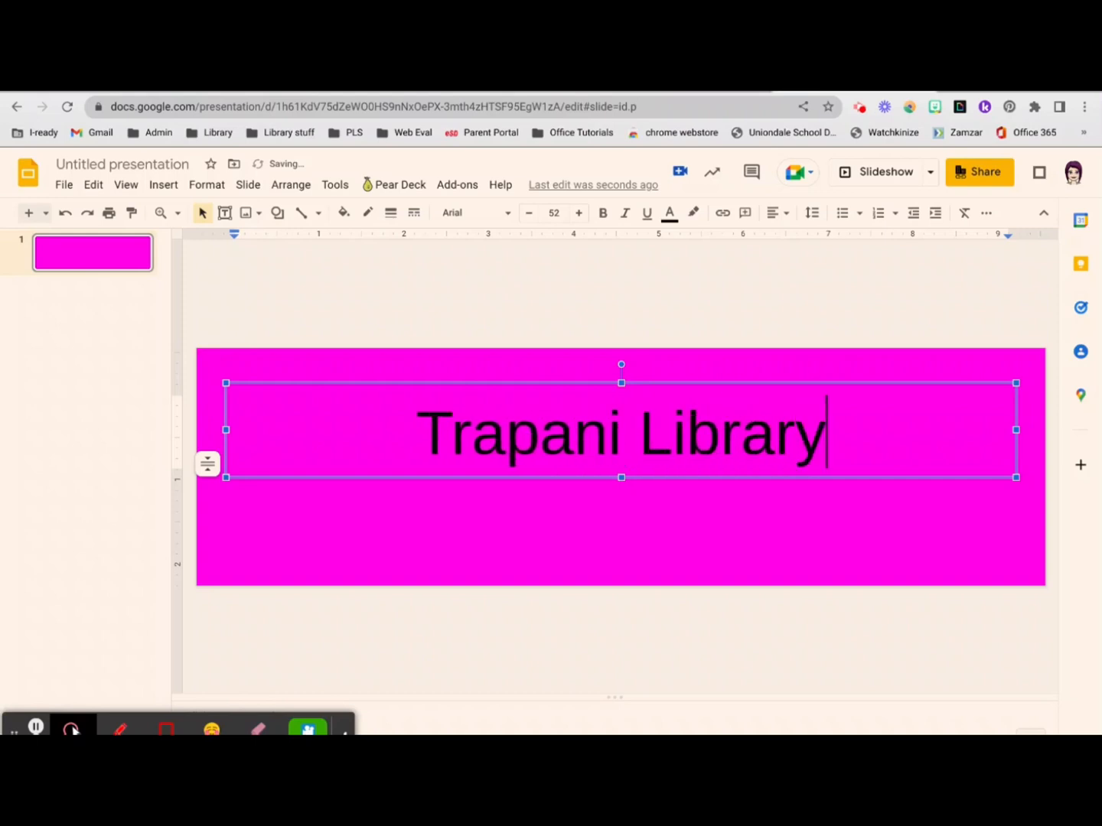
{"action": "type", "text": " 6"}
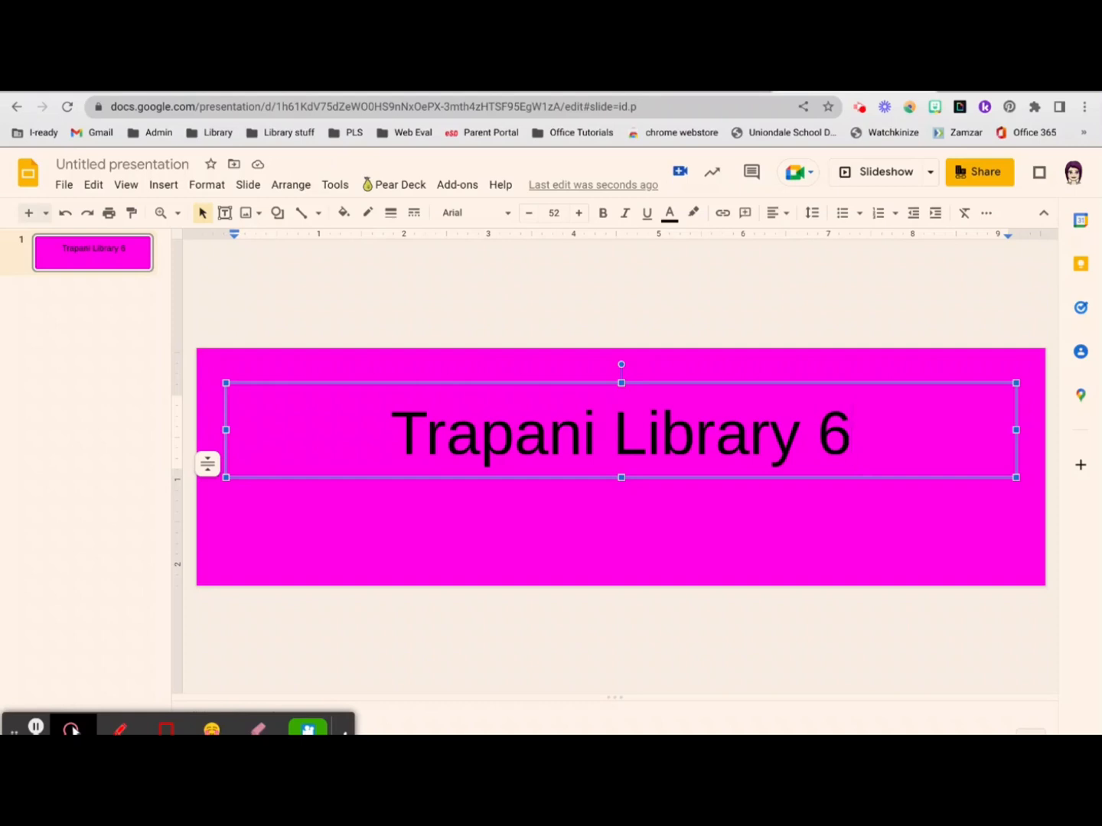
Step: Add a second line reading "Per. 5, Room 214" beneath the heading in the title box
{"action": "key", "text": "Return"}
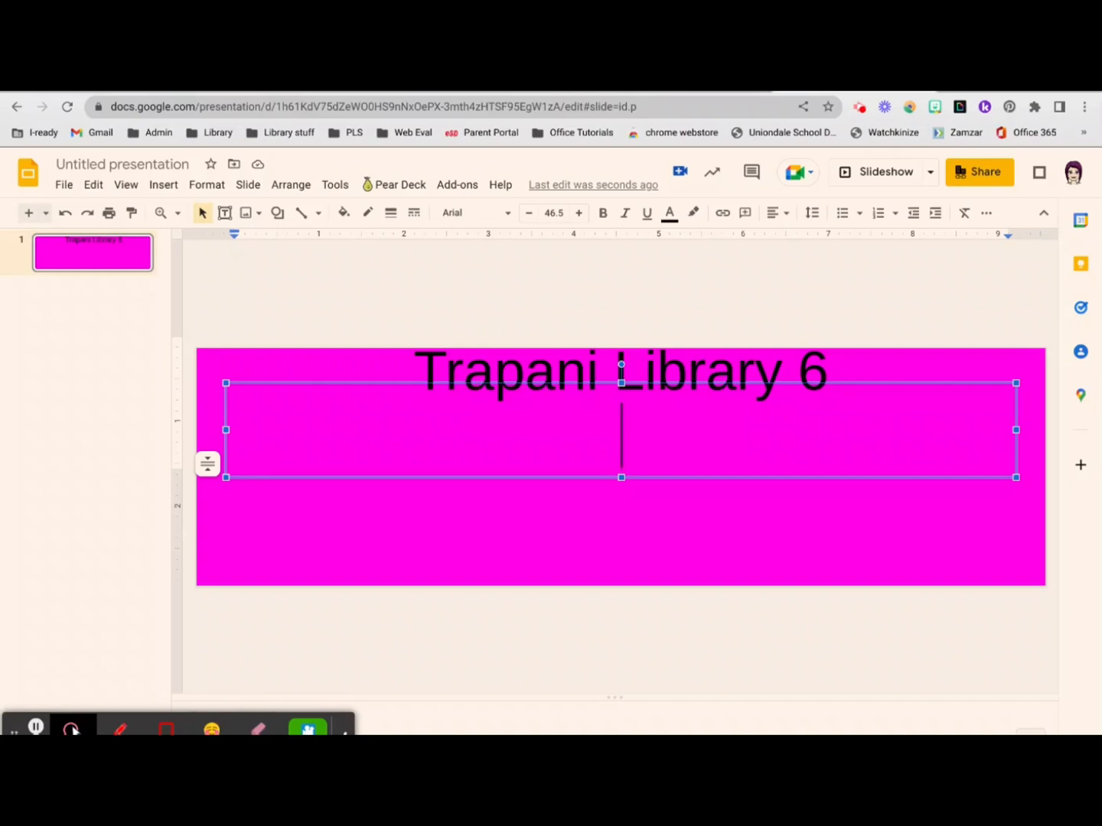
{"action": "type", "text": "Per. "}
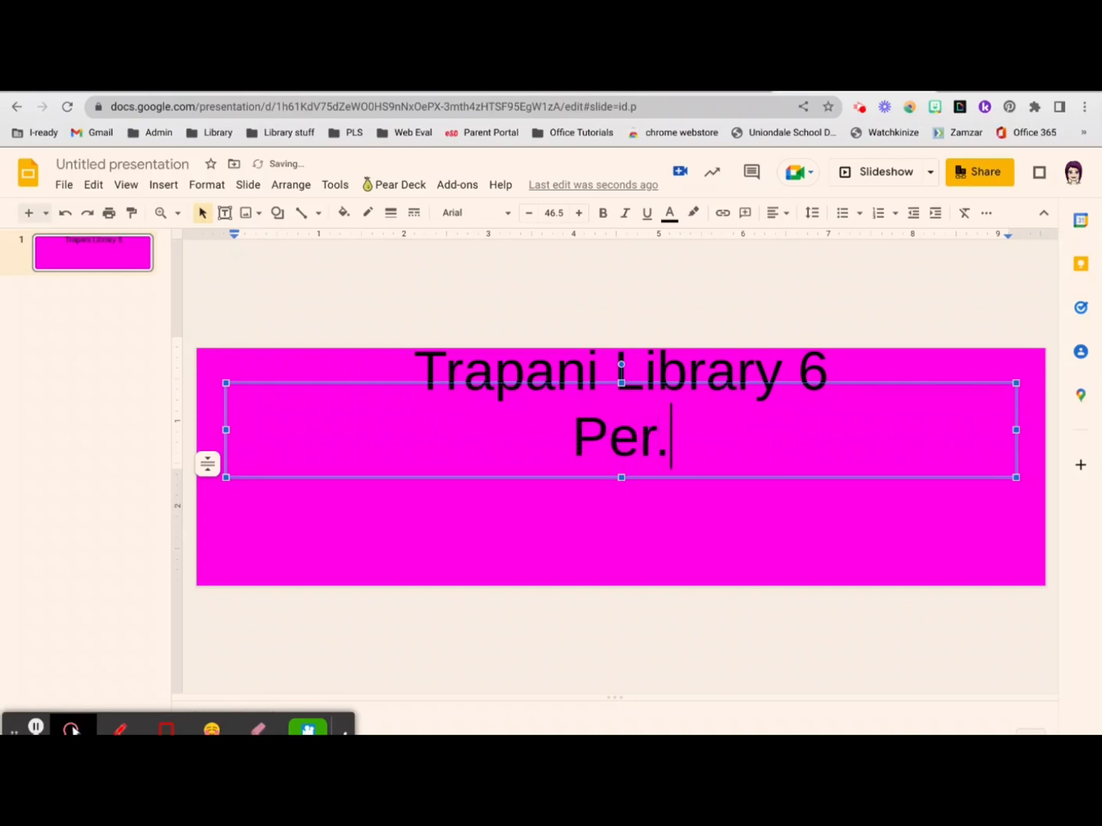
{"action": "type", "text": "5,"}
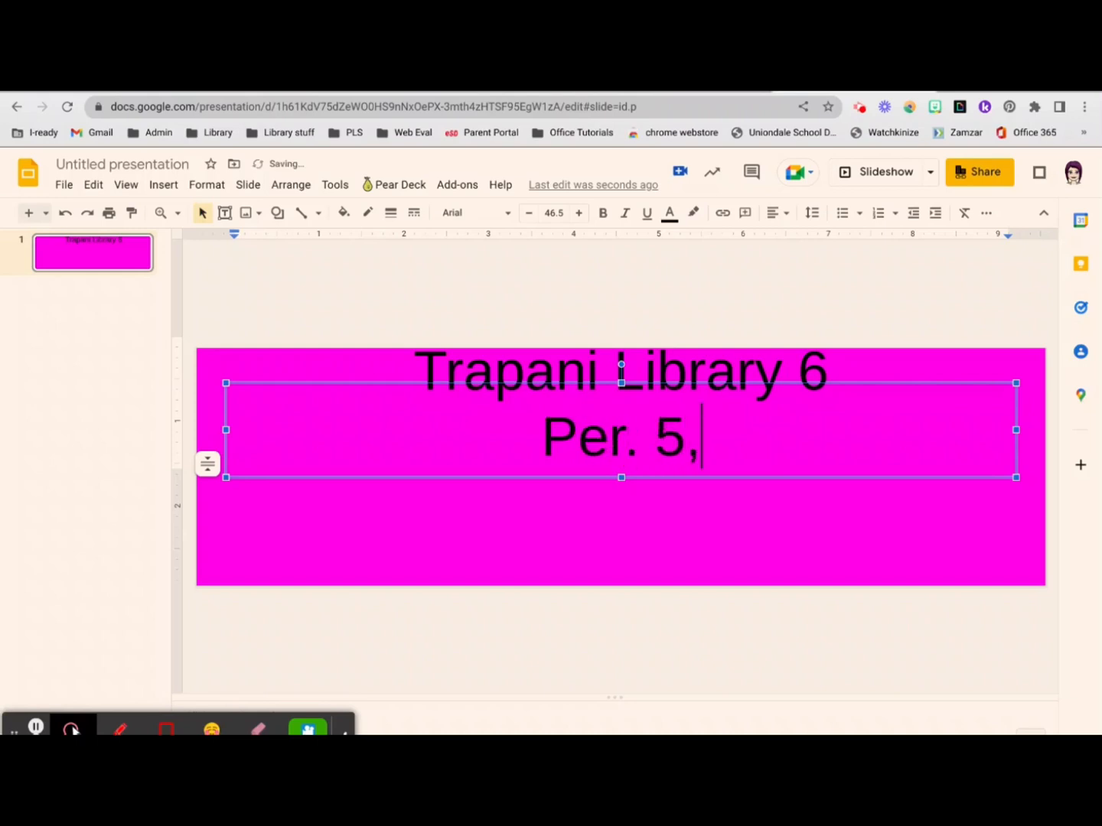
{"action": "type", "text": " Room 214"}
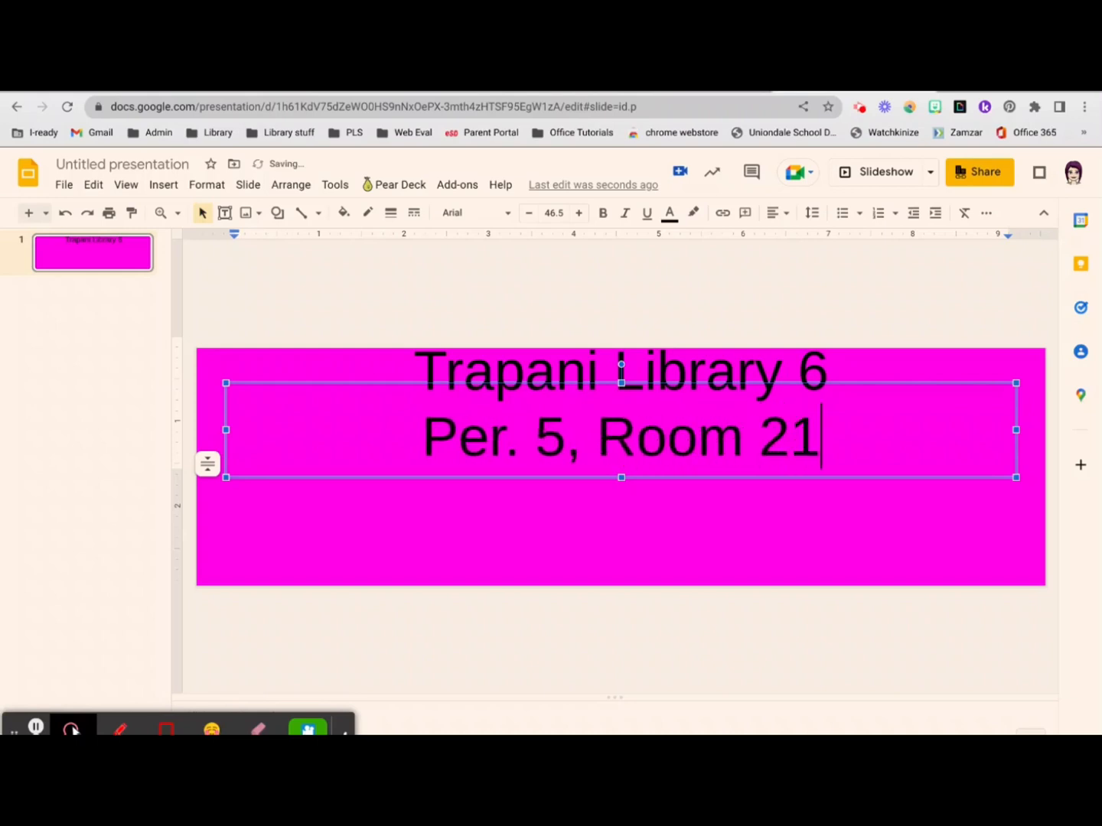
Step: Set the font size of the "Per. 5, Room 214" line to 18
{"action": "triple_click", "coordinate": [547, 450]}
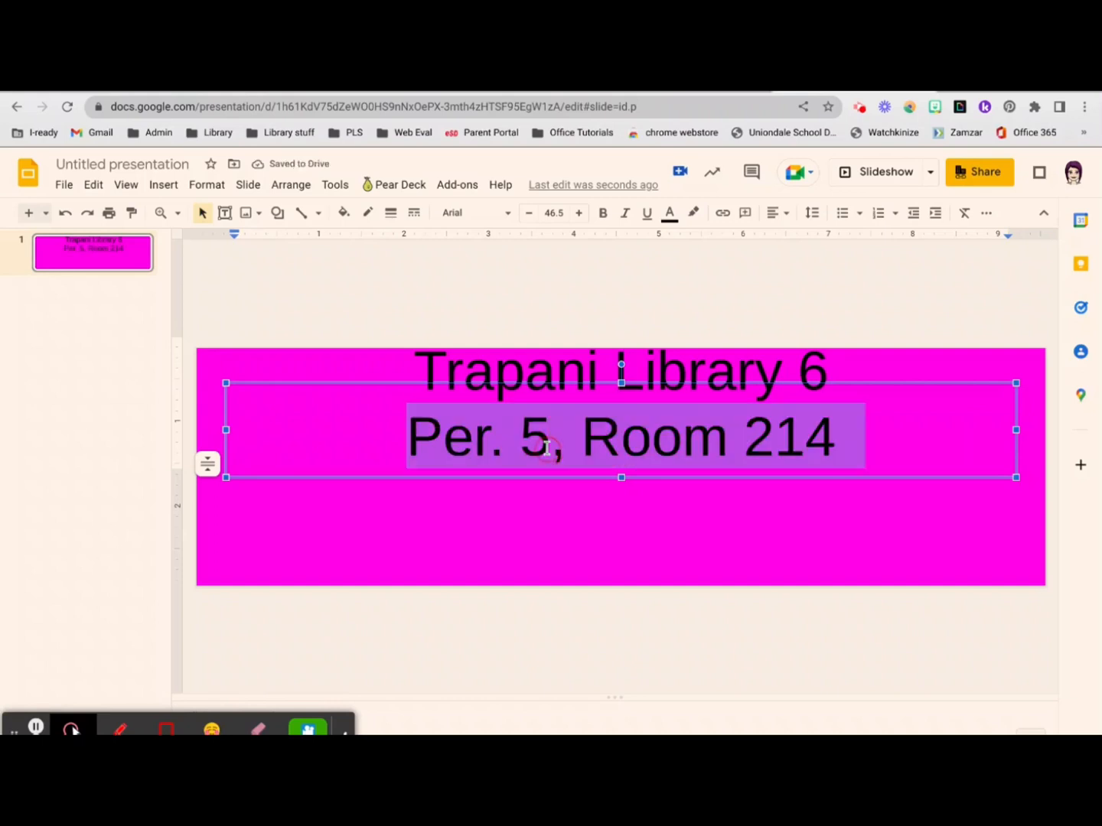
{"action": "left_click", "coordinate": [553, 213]}
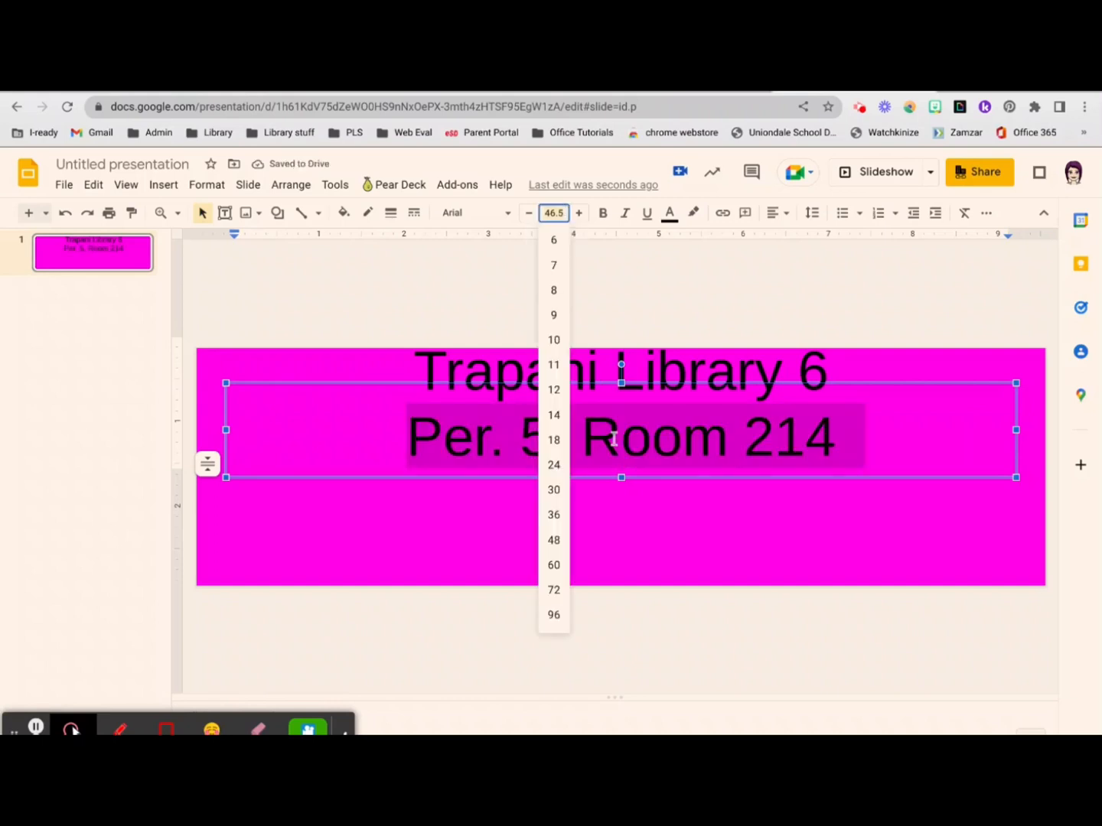
{"action": "left_click", "coordinate": [554, 440]}
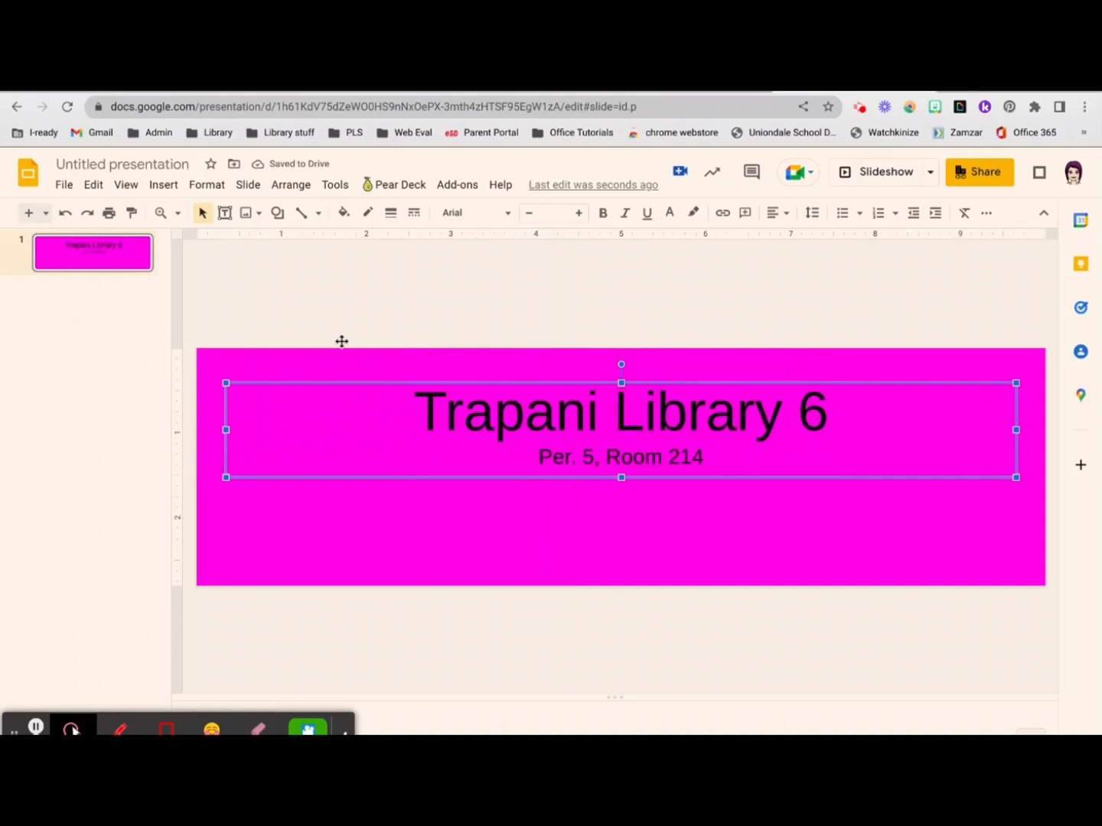
Step: Enlarge both lines of the title box together, step by step, until the heading spans most of the box's width
{"action": "key", "text": "Escape"}
{"action": "left_click", "coordinate": [581, 213]}
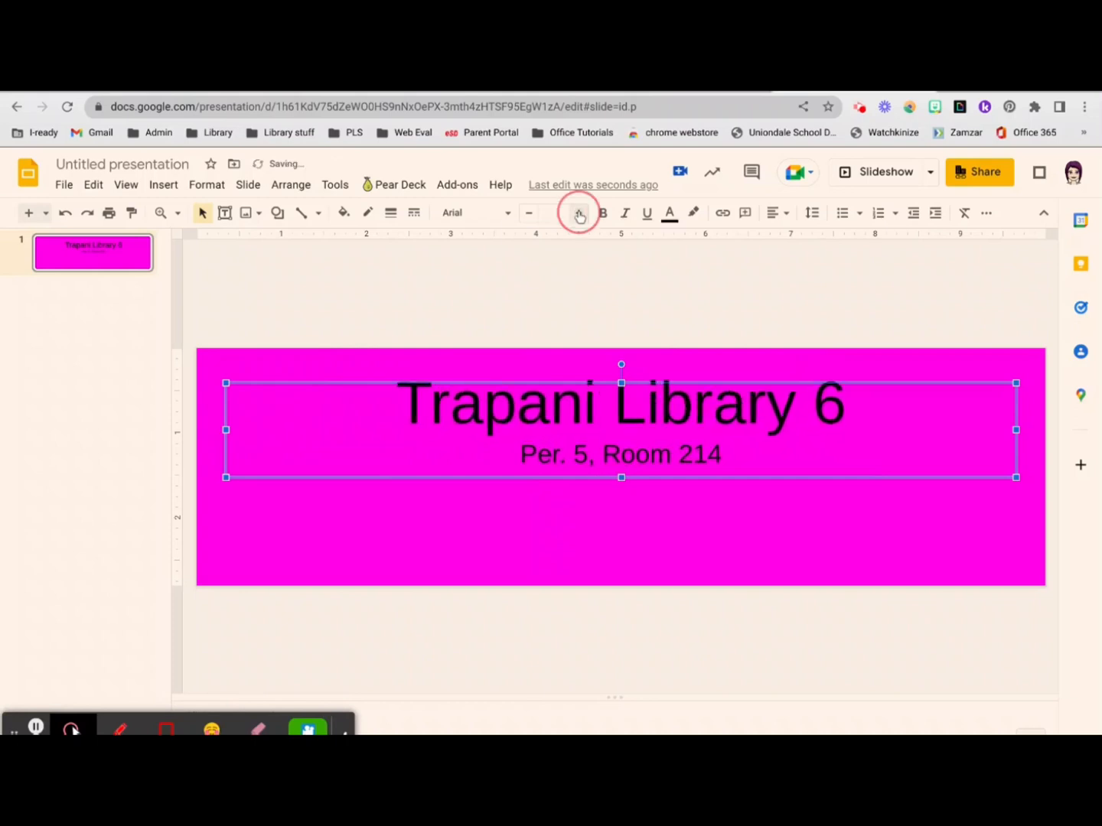
{"action": "left_click", "coordinate": [580, 213]}
{"action": "left_click", "coordinate": [580, 213]}
{"action": "left_click", "coordinate": [580, 213]}
{"action": "left_click", "coordinate": [579, 214]}
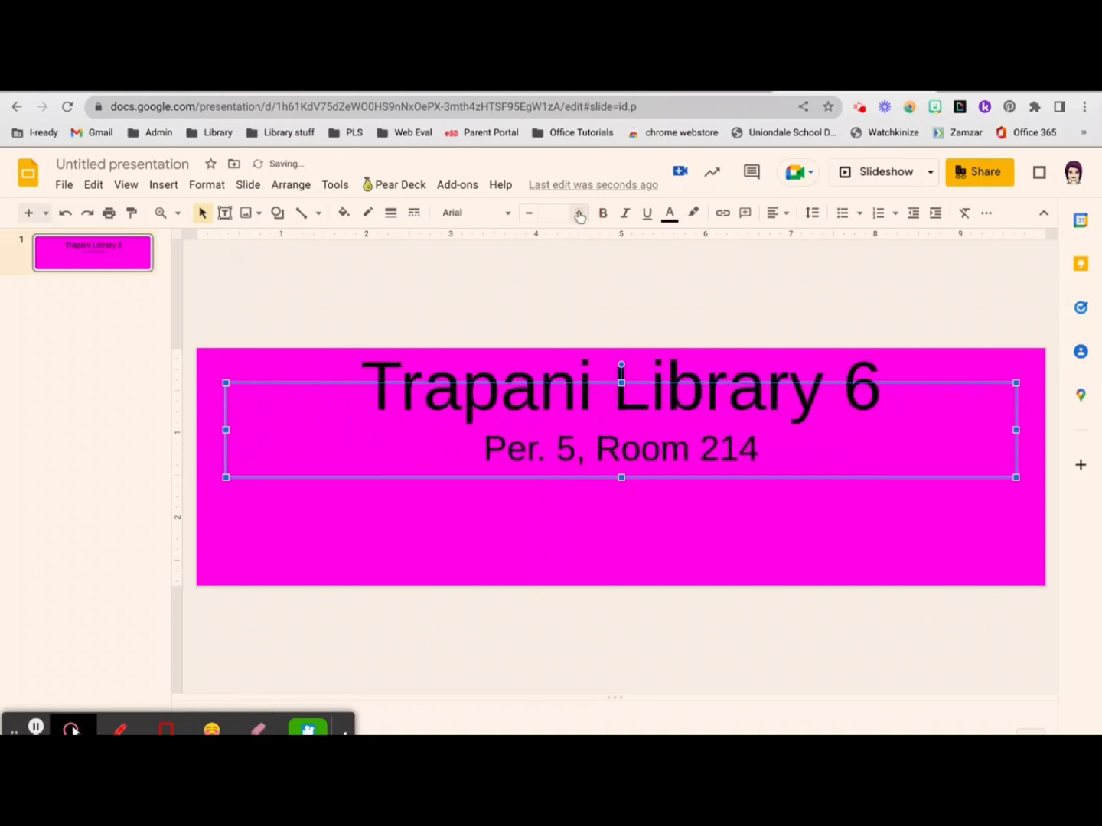
{"action": "left_click", "coordinate": [580, 214]}
{"action": "left_click", "coordinate": [581, 213]}
{"action": "left_click", "coordinate": [580, 214]}
{"action": "left_click", "coordinate": [580, 214]}
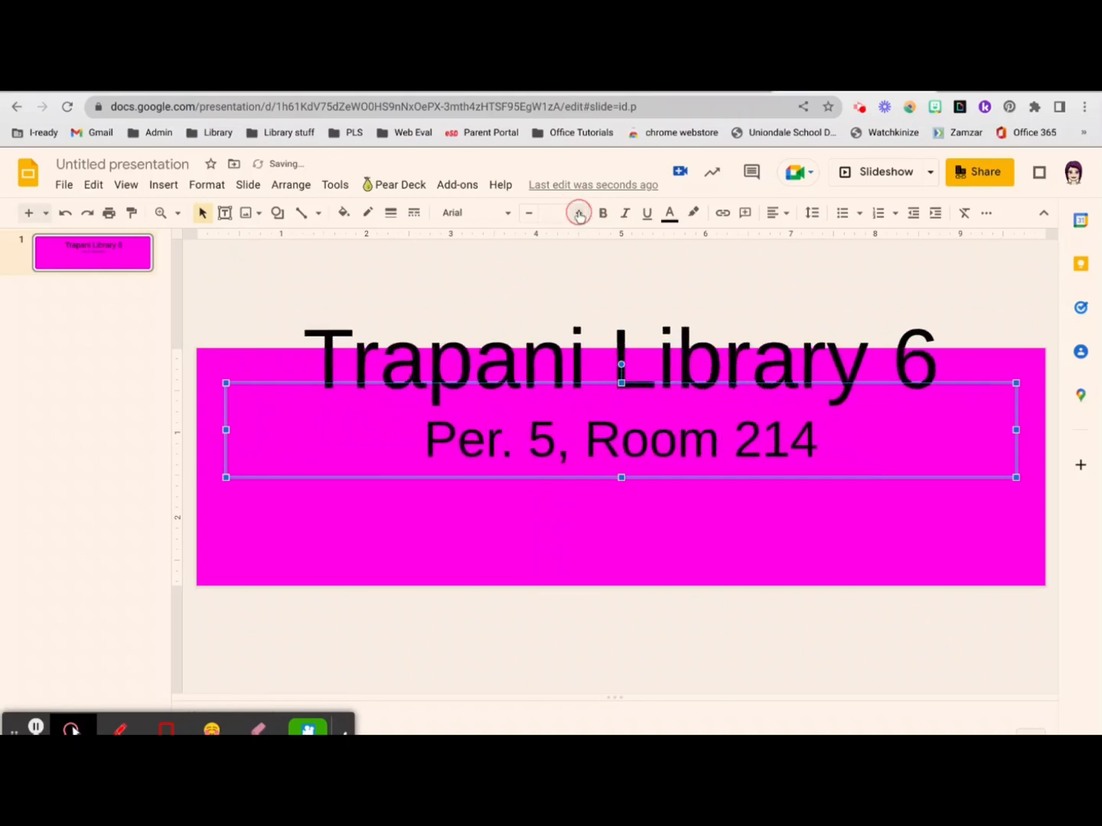
{"action": "left_click", "coordinate": [580, 214]}
{"action": "left_click", "coordinate": [580, 214]}
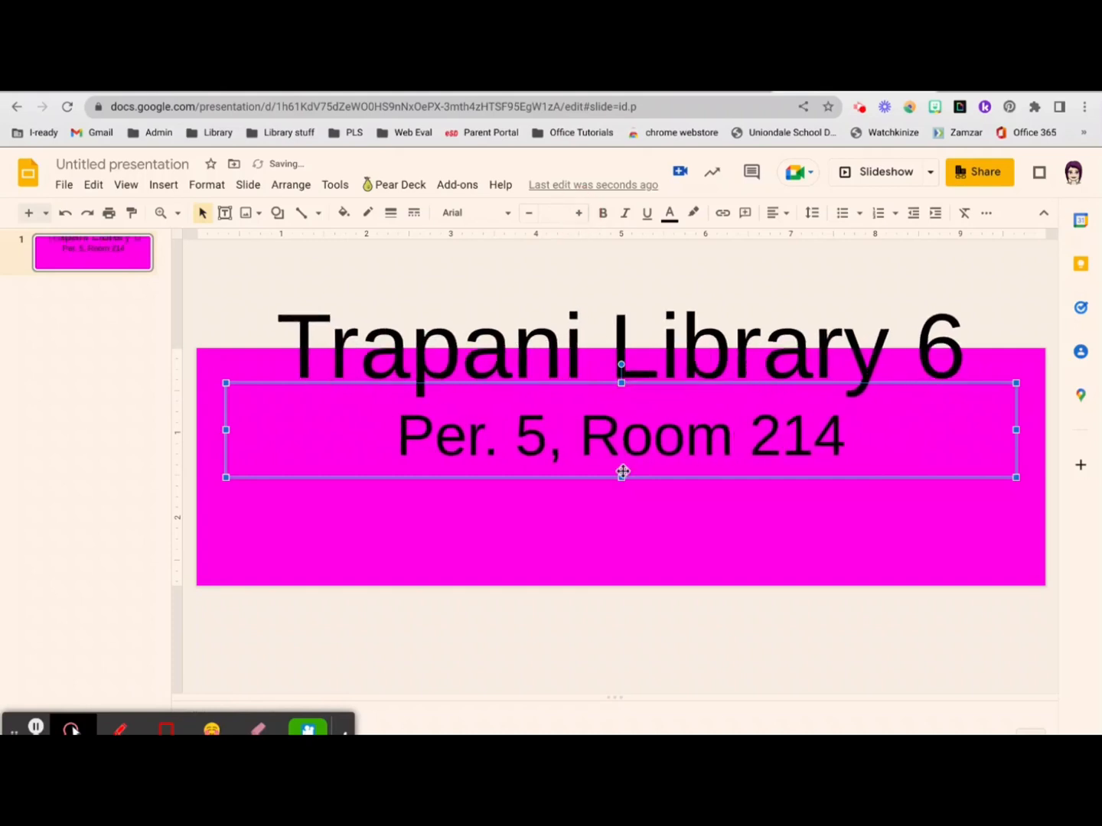
Step: Stretch the title box downward and slightly upward to hold both lines inside the slide, and fill it with white
{"action": "left_click_drag", "start_coordinate": [621, 477], "coordinate": [624, 562]}
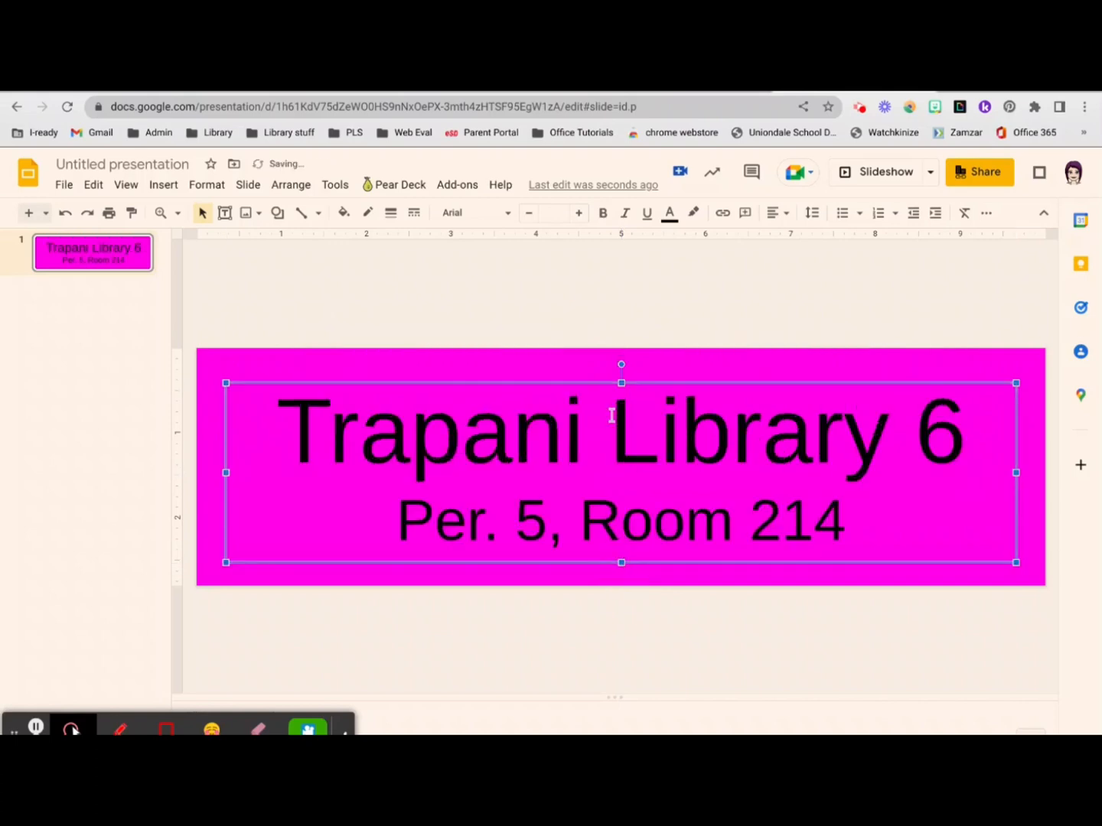
{"action": "left_click_drag", "start_coordinate": [621, 383], "coordinate": [619, 374]}
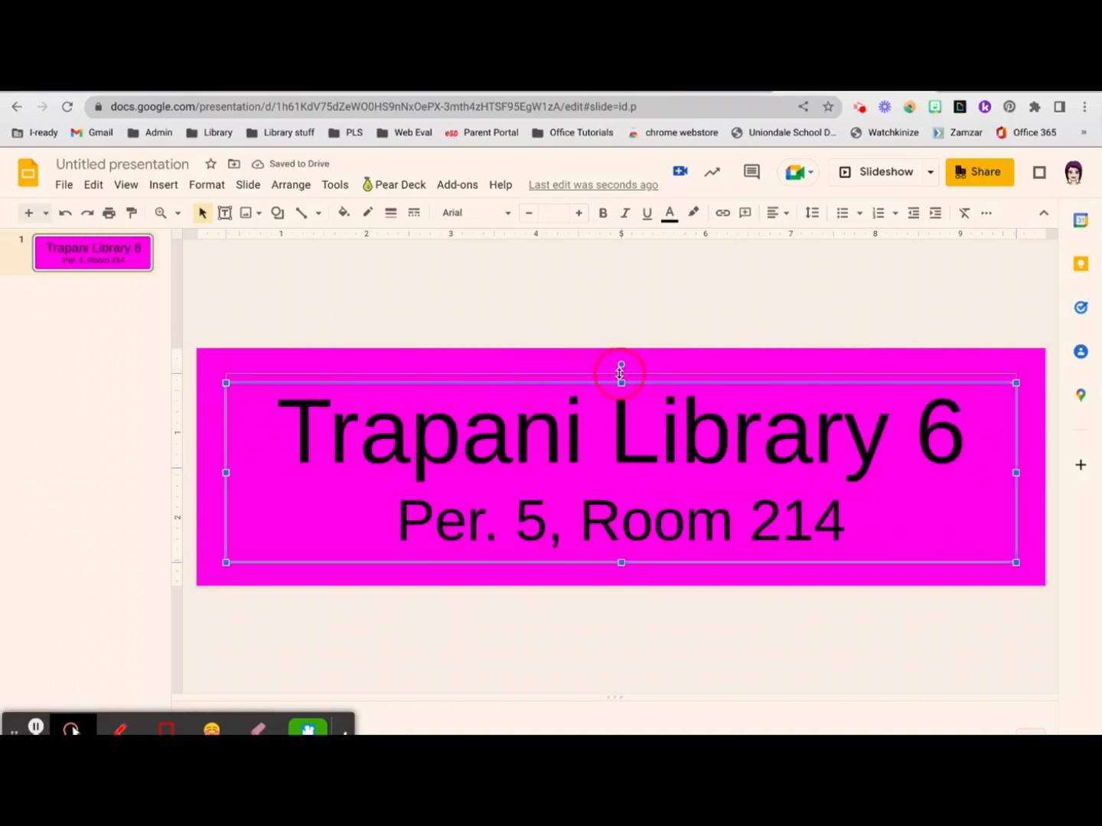
{"action": "left_click", "coordinate": [343, 217]}
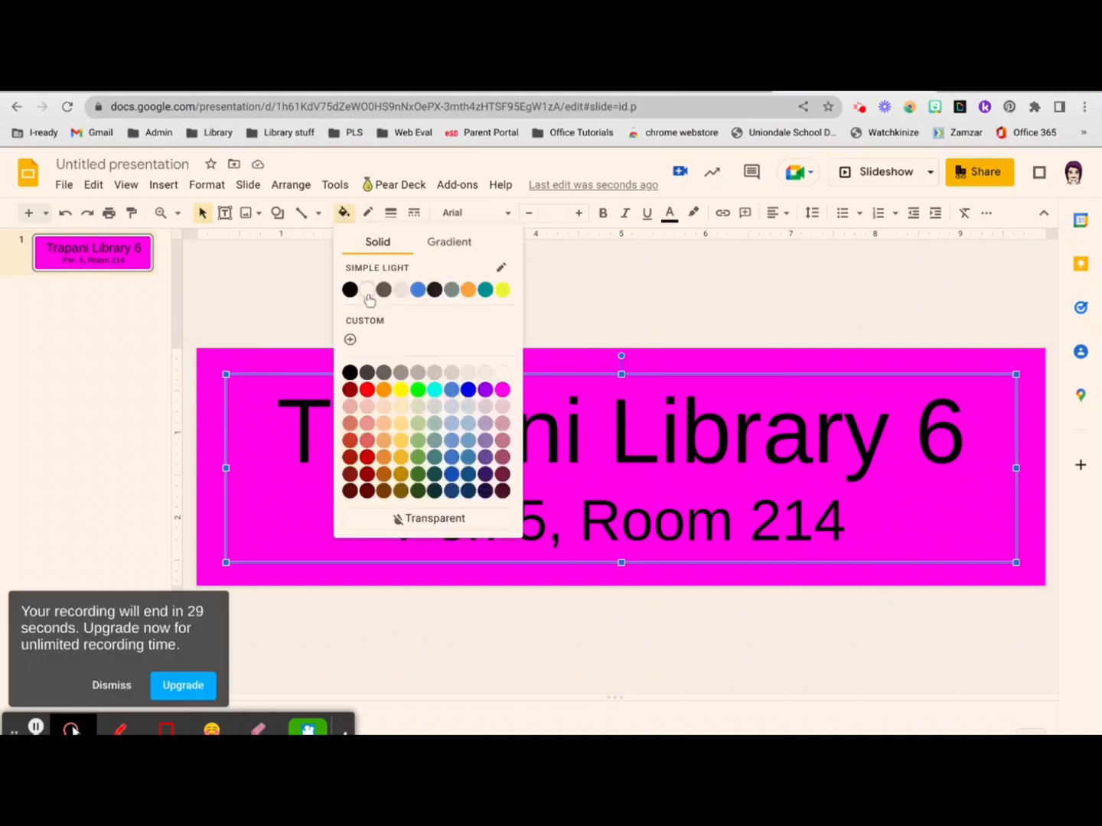
{"action": "left_click", "coordinate": [368, 290]}
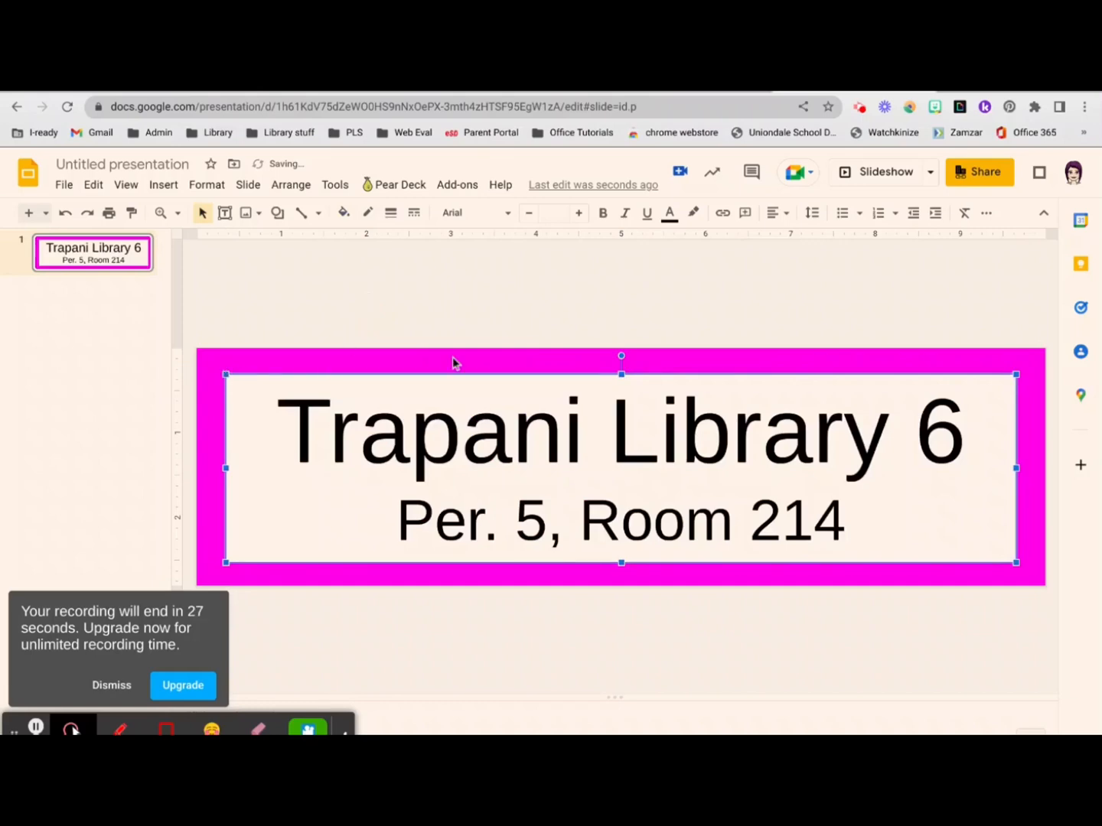